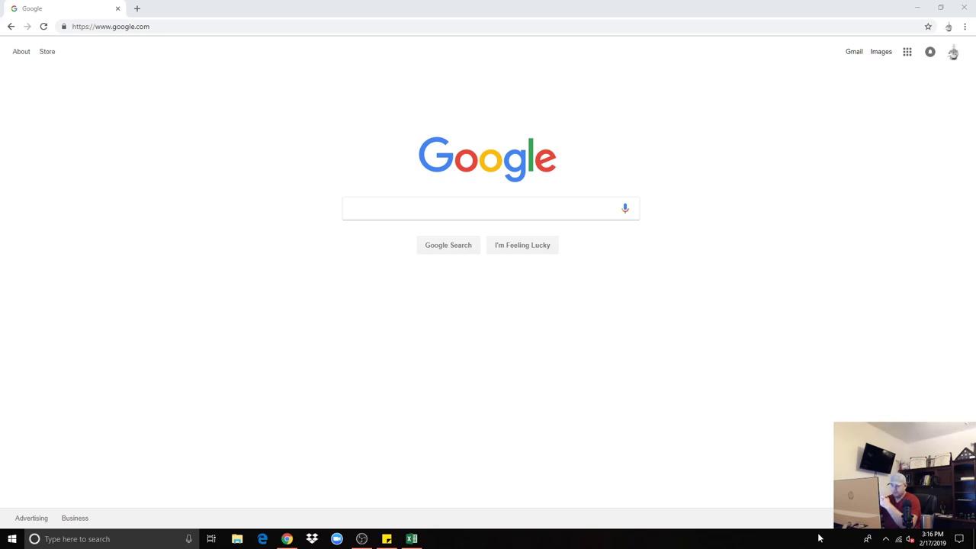
- Switch to the Apple.xlsx workbook in Excel and review the labels from Share Price to Enterprise Value (EV)
{"action": "left_click", "coordinate": [407, 541]}
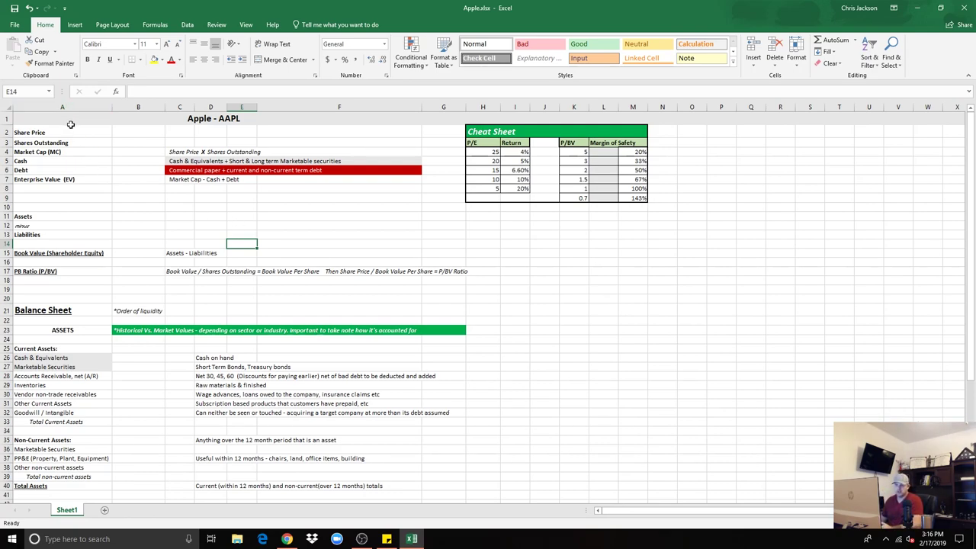
{"action": "left_click_drag", "start_coordinate": [70, 131], "coordinate": [67, 180]}
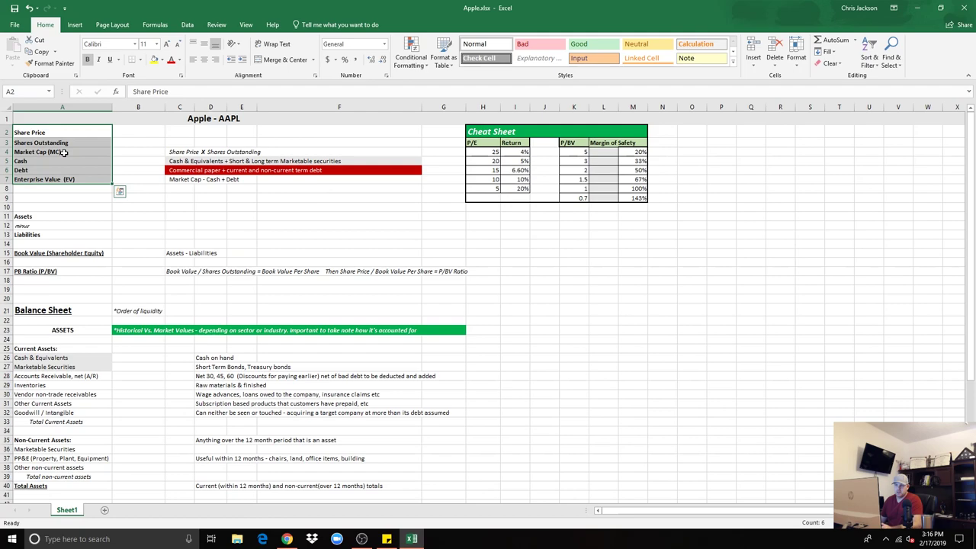
{"action": "left_click", "coordinate": [73, 206]}
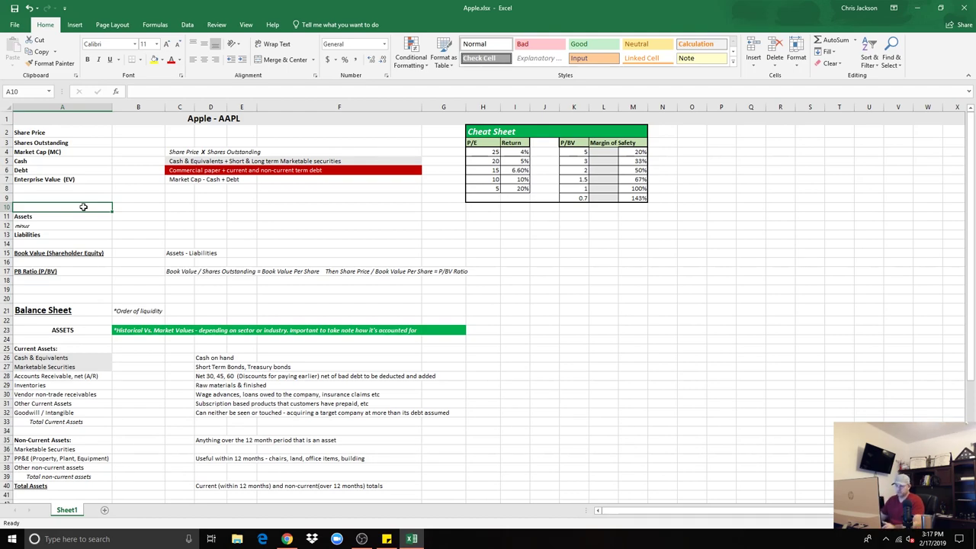
- Switch to Chrome and go to the sec.gov website
{"action": "left_click", "coordinate": [287, 539]}
{"action": "left_click", "coordinate": [168, 28]}
{"action": "type", "text": "sec"}
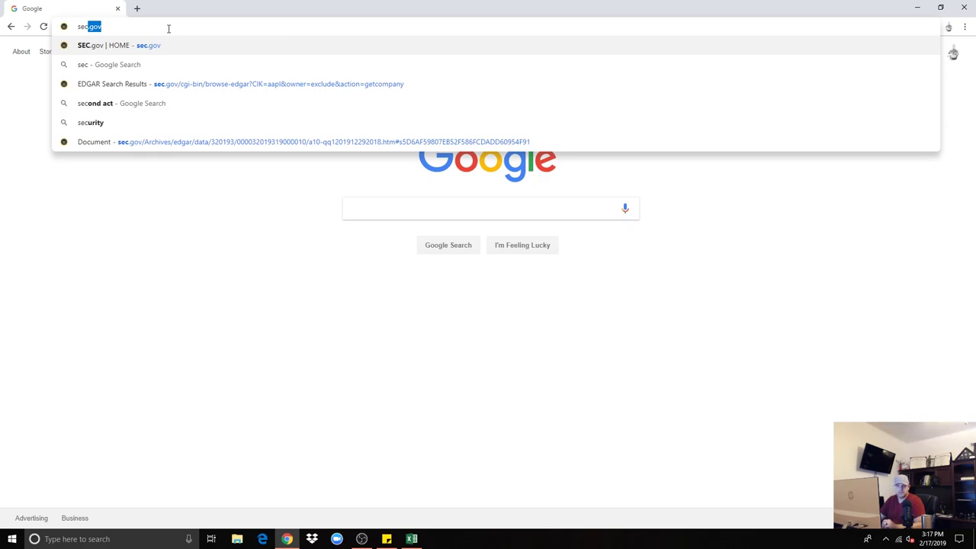
{"action": "type", "text": ".gov"}
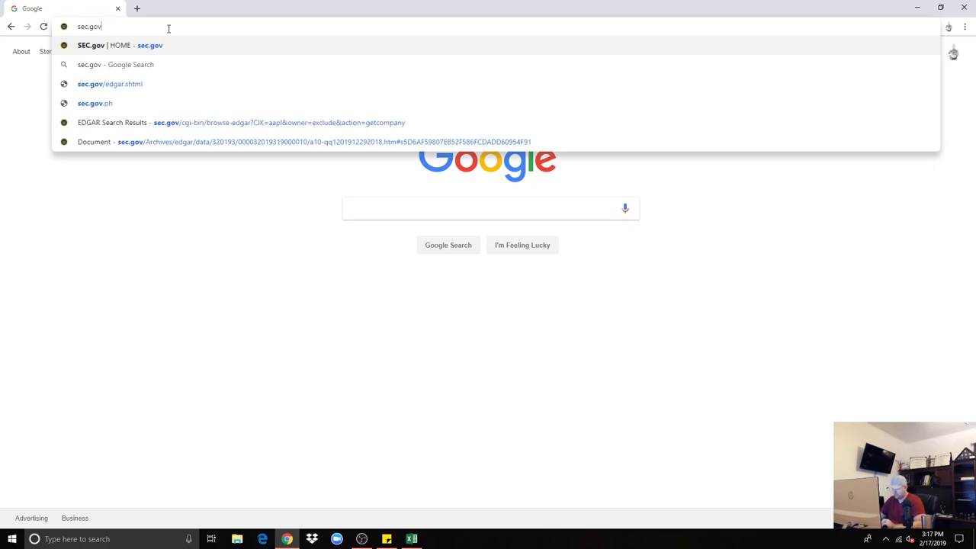
{"action": "key", "text": "Return"}
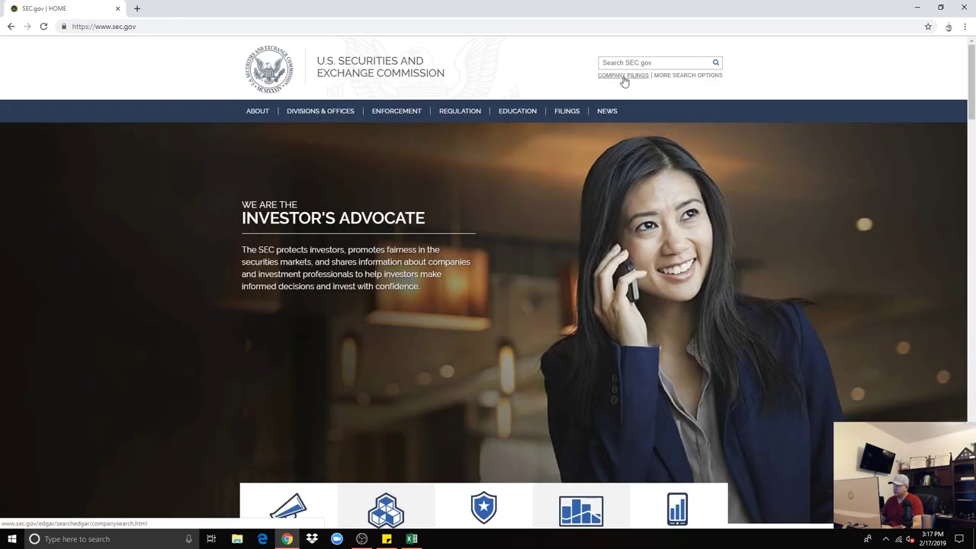
- Open the EDGAR company filings search and look up the ticker aapl with Fast Search
{"action": "left_click", "coordinate": [622, 76]}
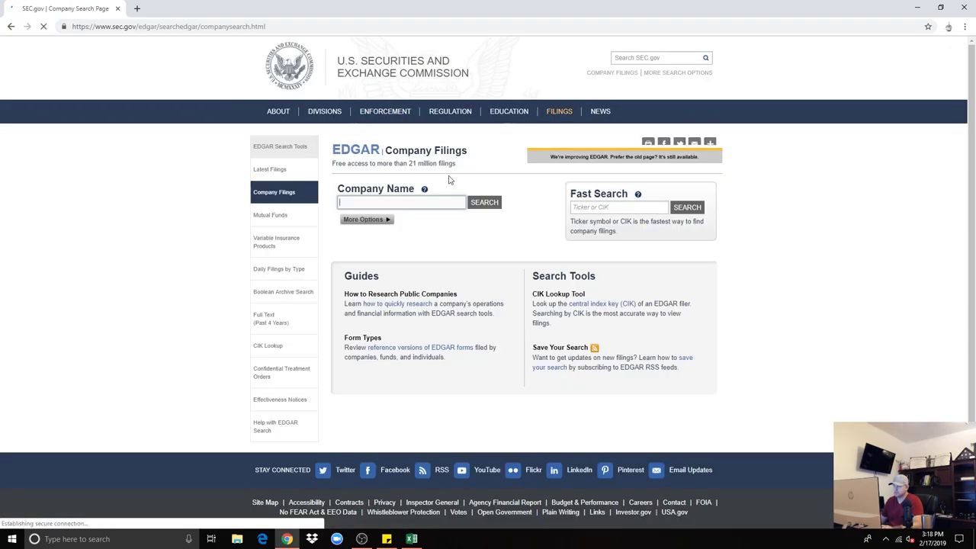
{"action": "left_click", "coordinate": [600, 209]}
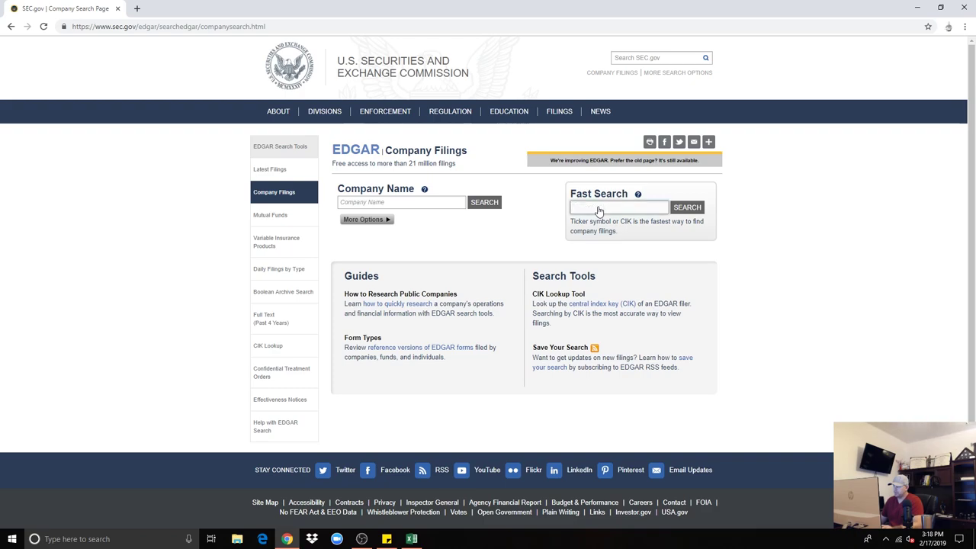
{"action": "type", "text": "aapl"}
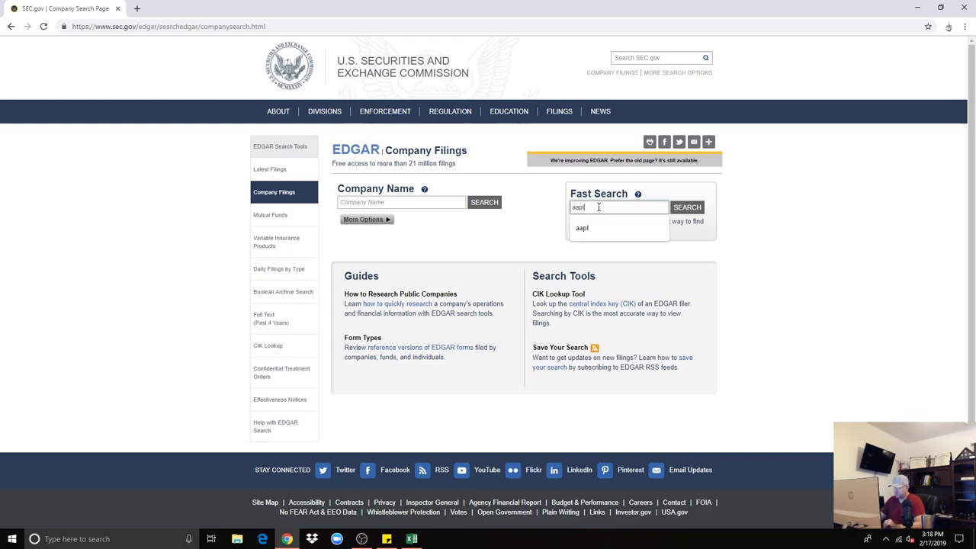
{"action": "key", "text": "Return"}
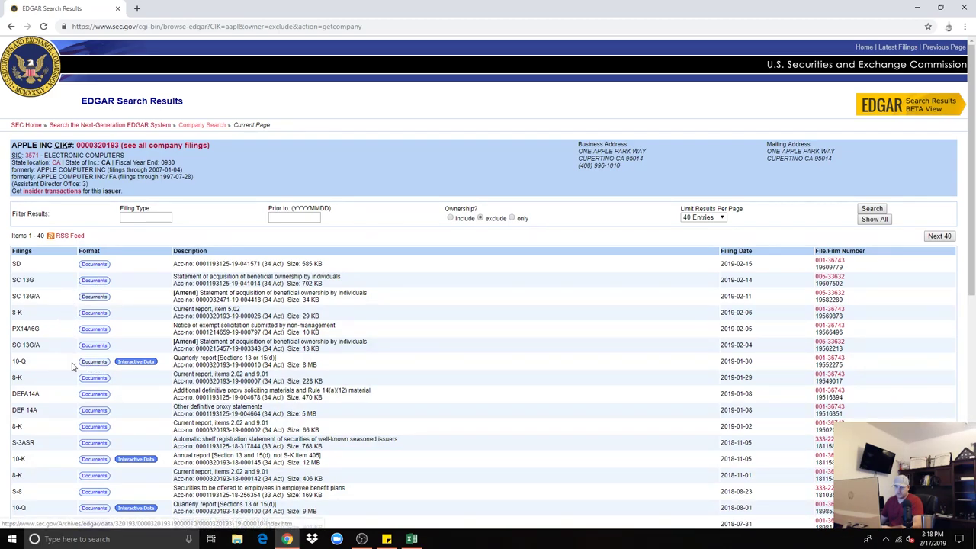
- Open the main 10-Q document, a10-qq1201912292018.htm, from Apple's quarterly report filed 2019-01-30
{"action": "left_click_drag", "start_coordinate": [767, 366], "coordinate": [22, 361]}
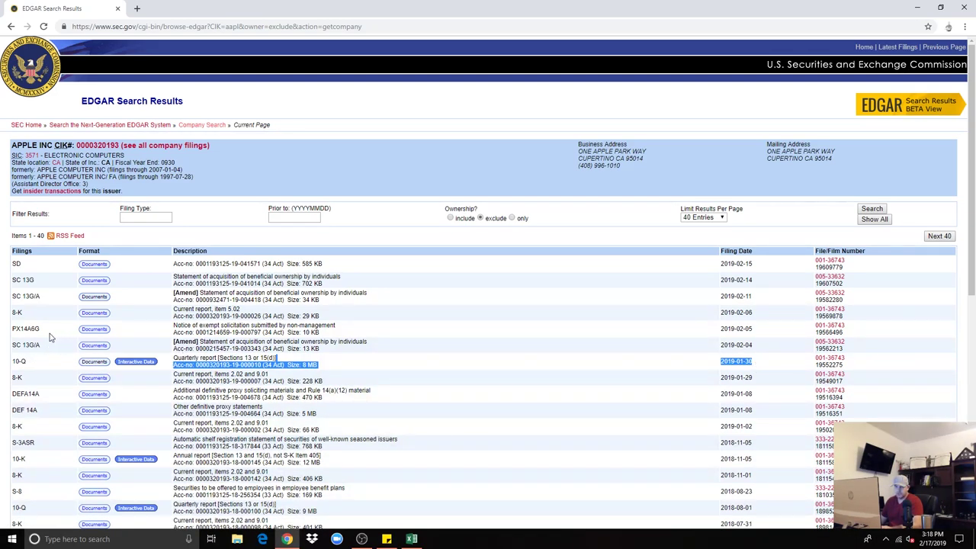
{"action": "left_click_drag", "start_coordinate": [41, 344], "coordinate": [175, 277]}
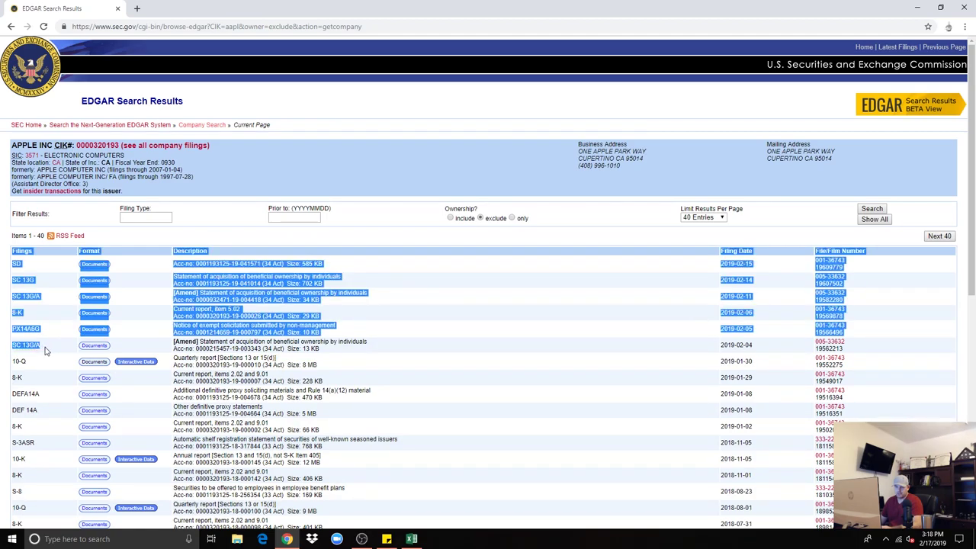
{"action": "left_click", "coordinate": [43, 349]}
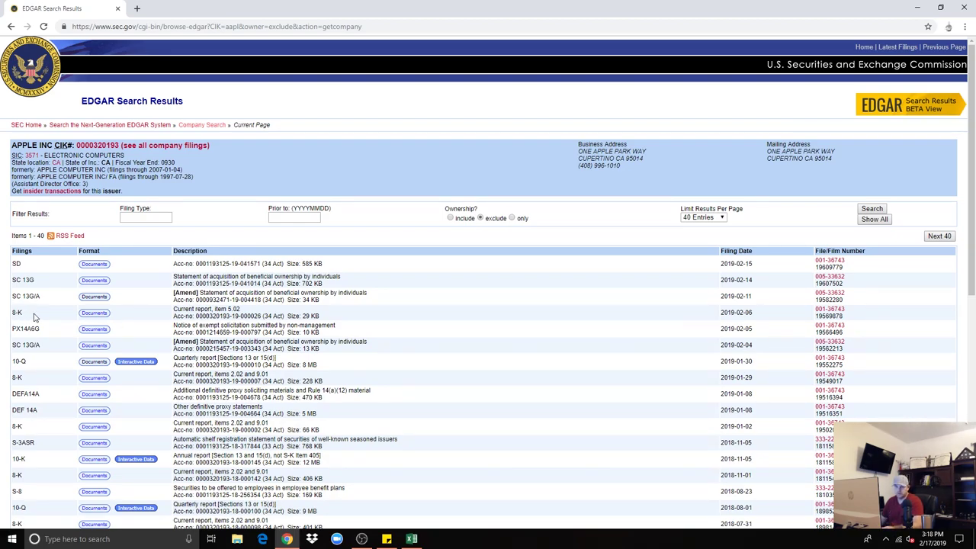
{"action": "left_click", "coordinate": [95, 363]}
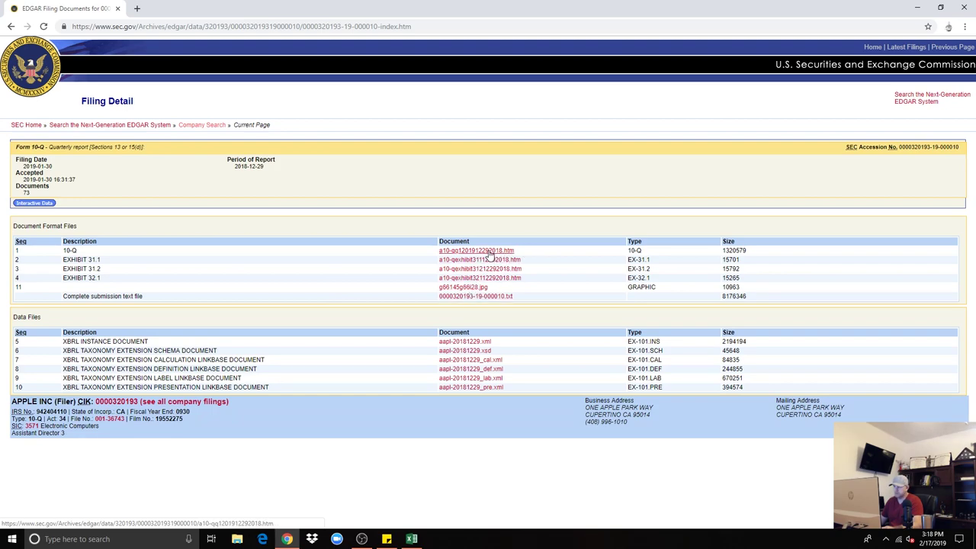
{"action": "left_click", "coordinate": [488, 254]}
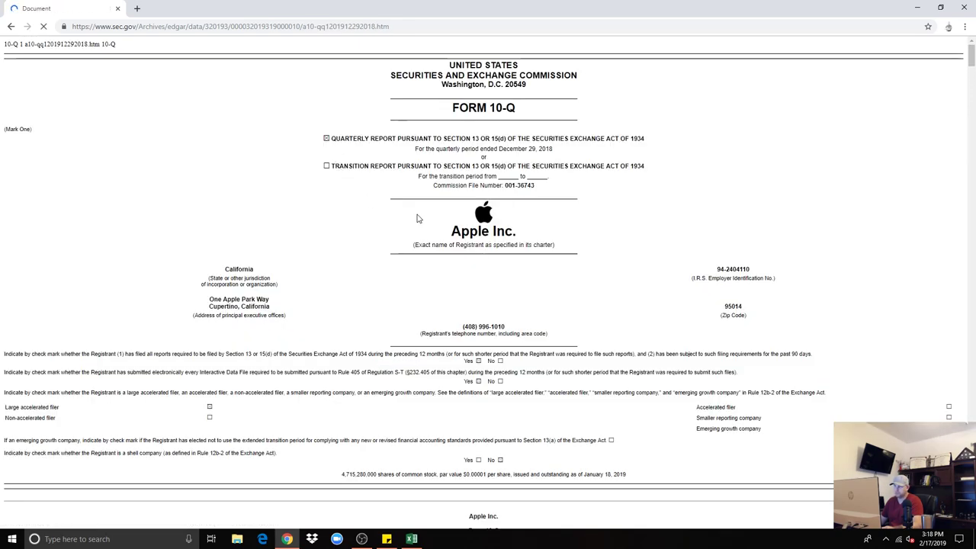
- Examine the registrant name and the form type on the cover page of the 10-Q filing
{"action": "left_click_drag", "start_coordinate": [514, 232], "coordinate": [466, 224]}
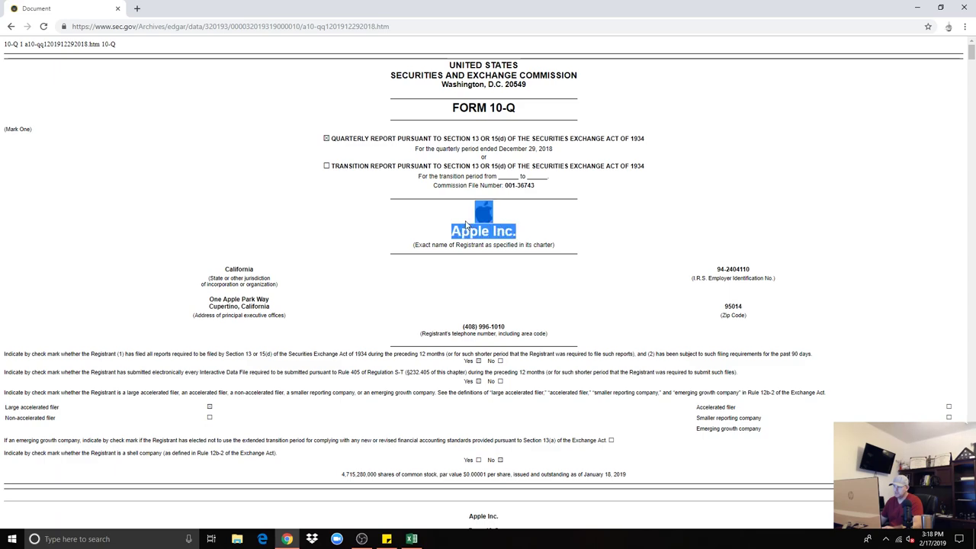
{"action": "left_click", "coordinate": [526, 235]}
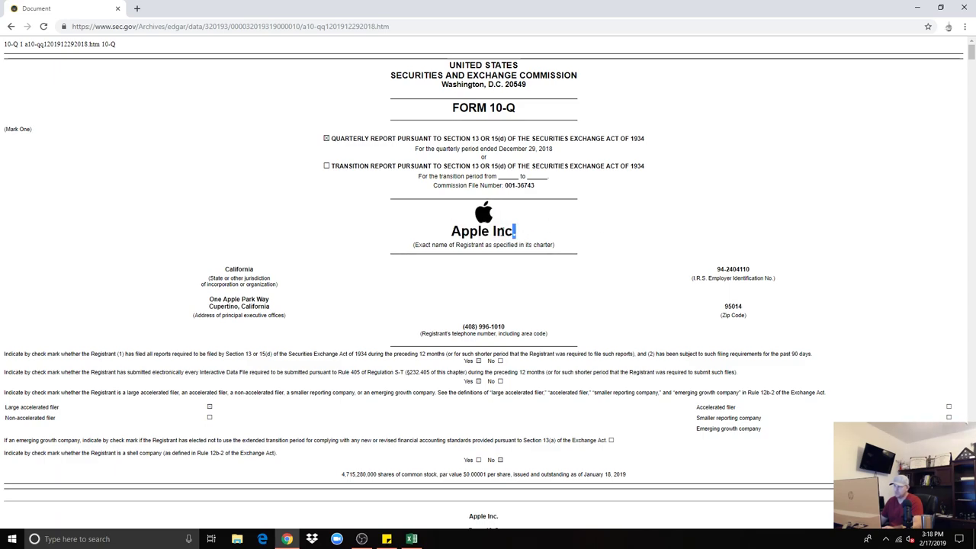
{"action": "left_click_drag", "start_coordinate": [516, 230], "coordinate": [451, 231]}
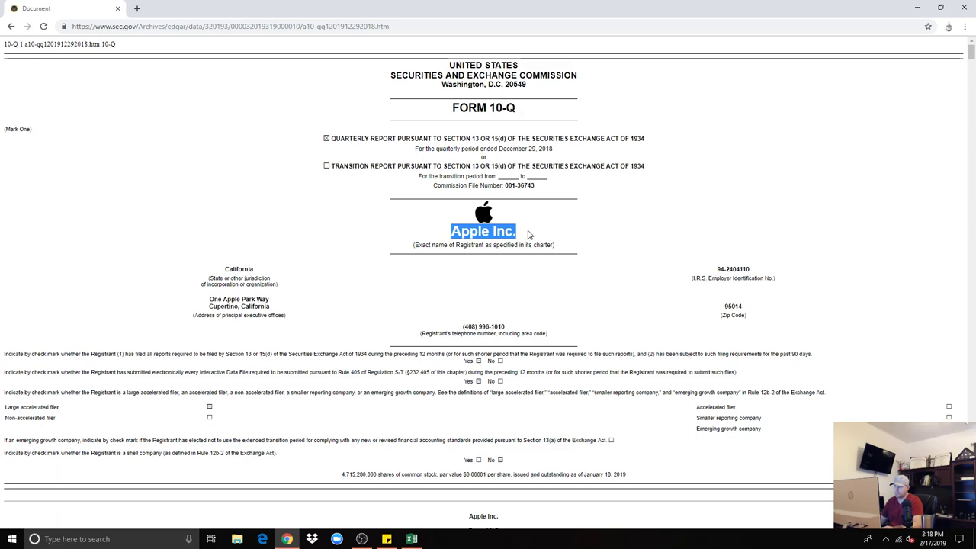
{"action": "left_click", "coordinate": [555, 237]}
{"action": "left_click_drag", "start_coordinate": [534, 115], "coordinate": [440, 115]}
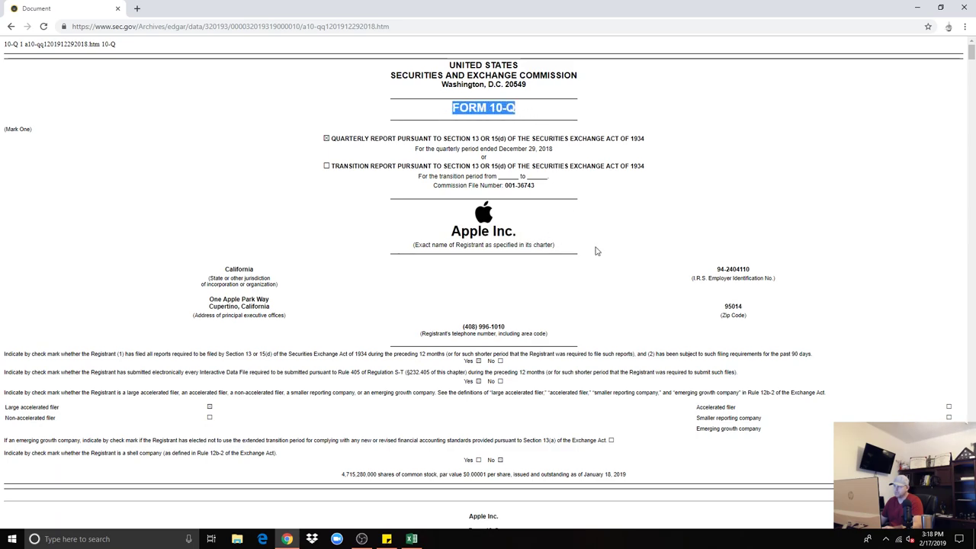
{"action": "left_click", "coordinate": [568, 282]}
- Examine the number of common shares outstanding and its as-of date on the 10-Q cover page
{"action": "scroll", "coordinate": [568, 282], "scroll_direction": "down", "scroll_amount": 2}
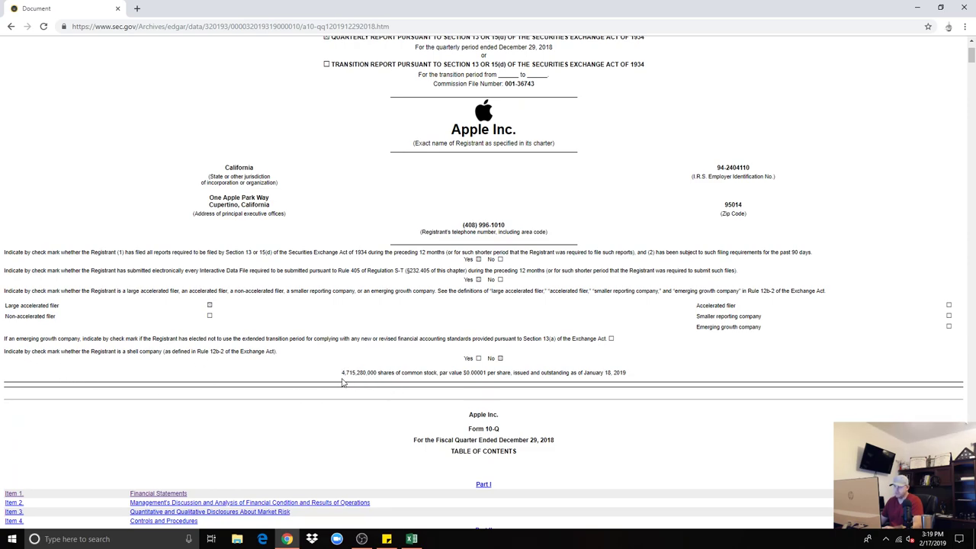
{"action": "left_click_drag", "start_coordinate": [340, 372], "coordinate": [436, 374]}
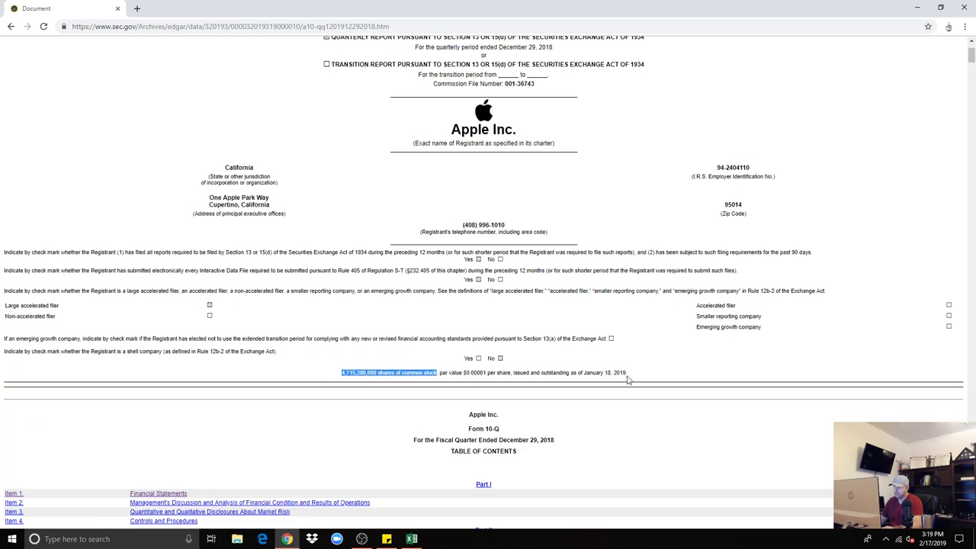
{"action": "left_click_drag", "start_coordinate": [628, 373], "coordinate": [584, 373]}
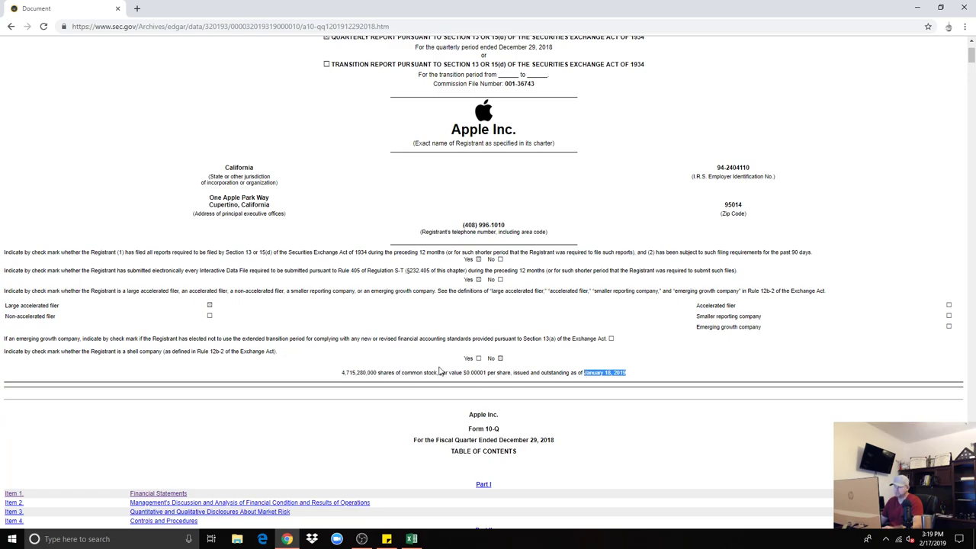
{"action": "left_click_drag", "start_coordinate": [342, 372], "coordinate": [369, 372]}
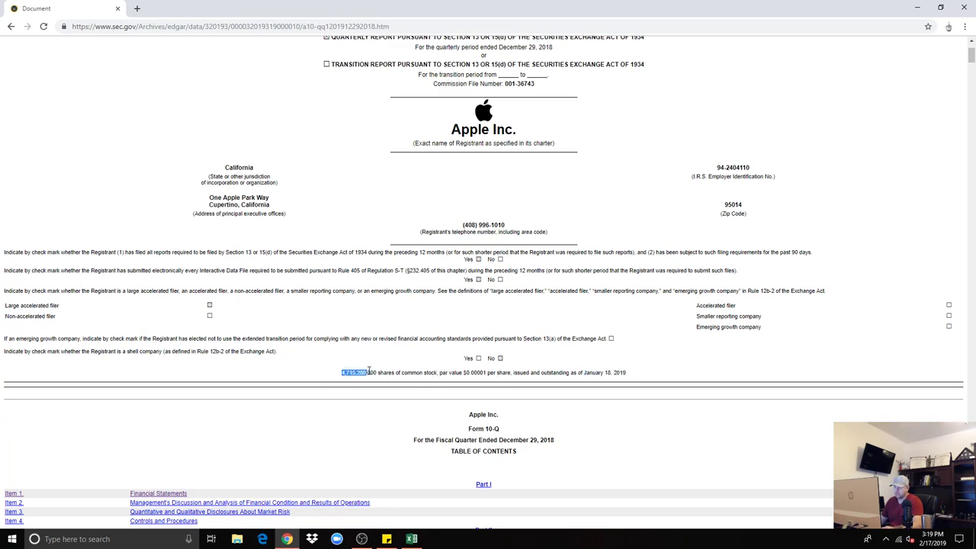
{"action": "left_click", "coordinate": [412, 540]}
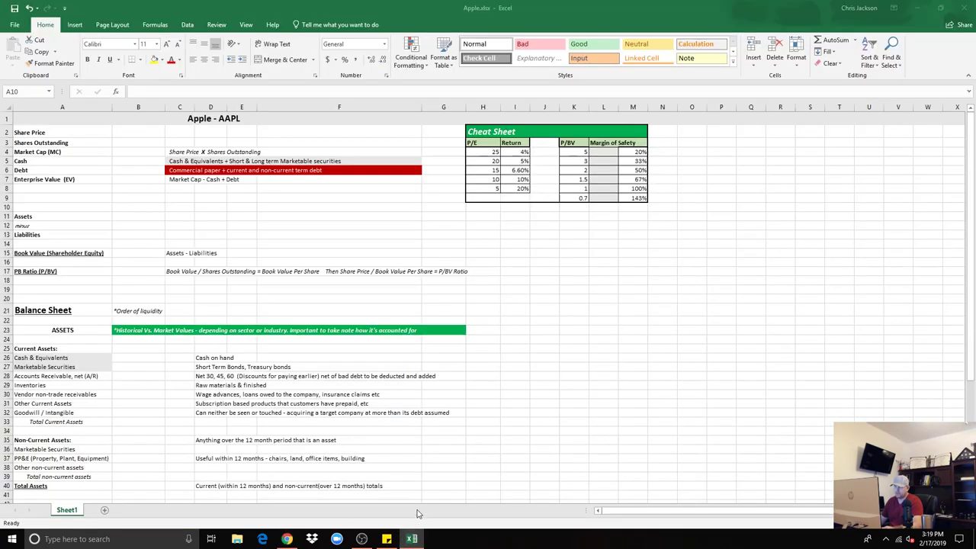
{"action": "left_click", "coordinate": [287, 540]}
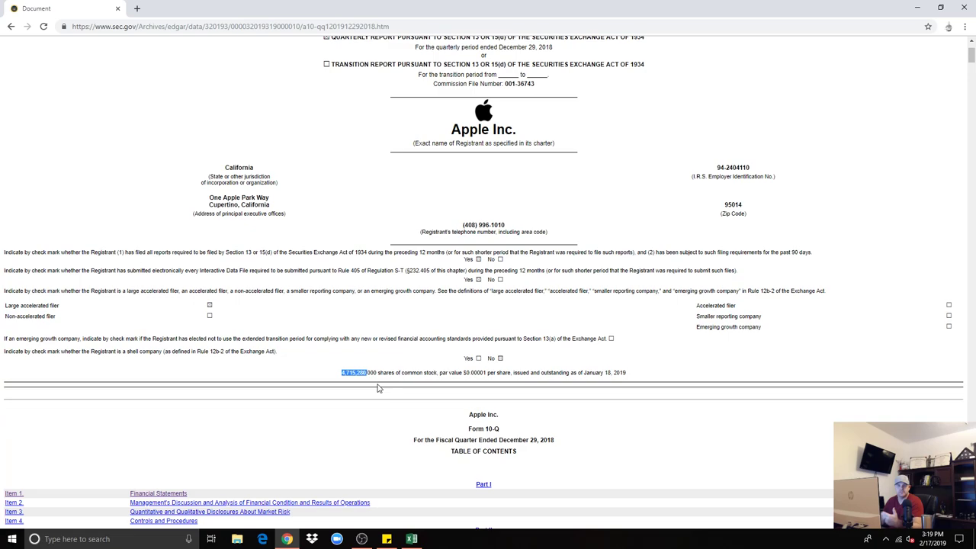
- Open the Financial Statements section and check the units note above the Condensed Consolidated Statements of Operations
{"action": "left_click", "coordinate": [160, 494]}
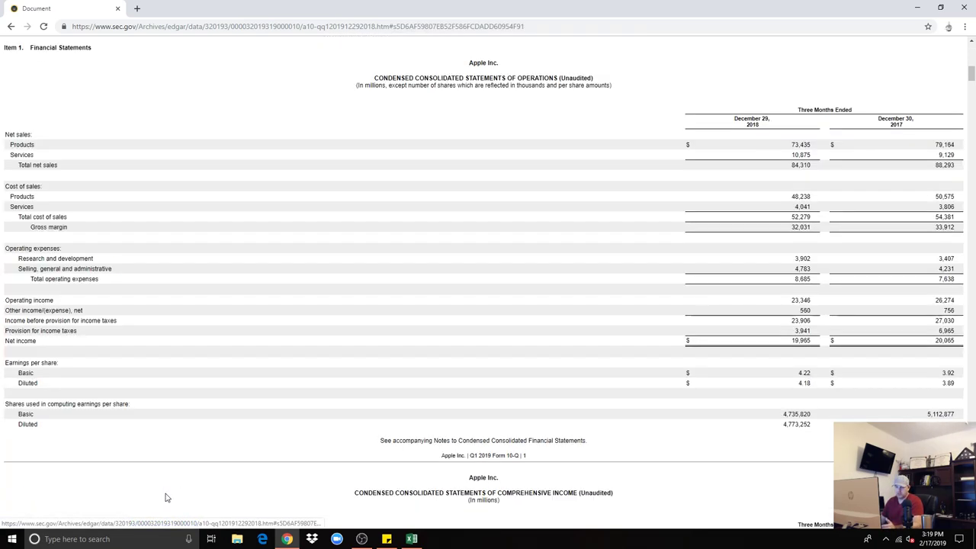
{"action": "double_click", "coordinate": [804, 144]}
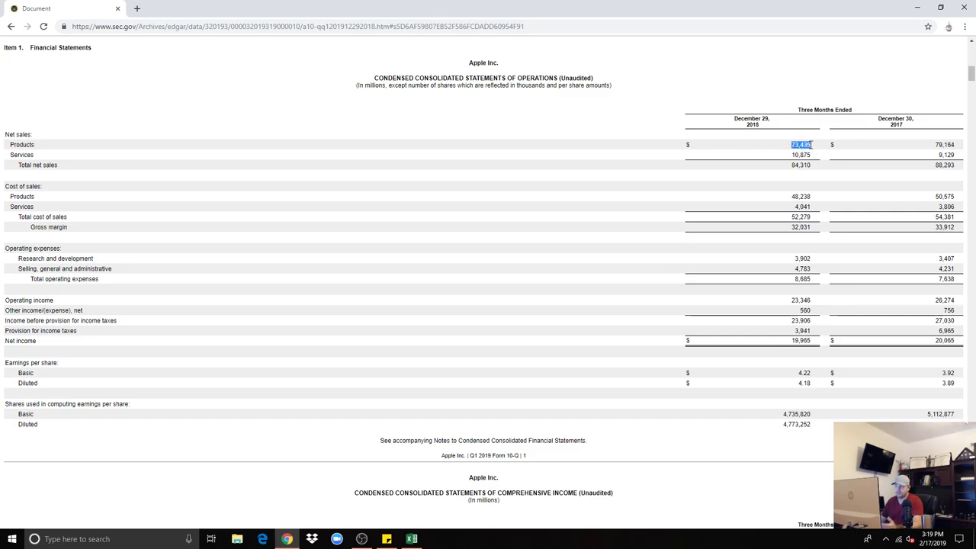
{"action": "left_click_drag", "start_coordinate": [356, 87], "coordinate": [612, 90]}
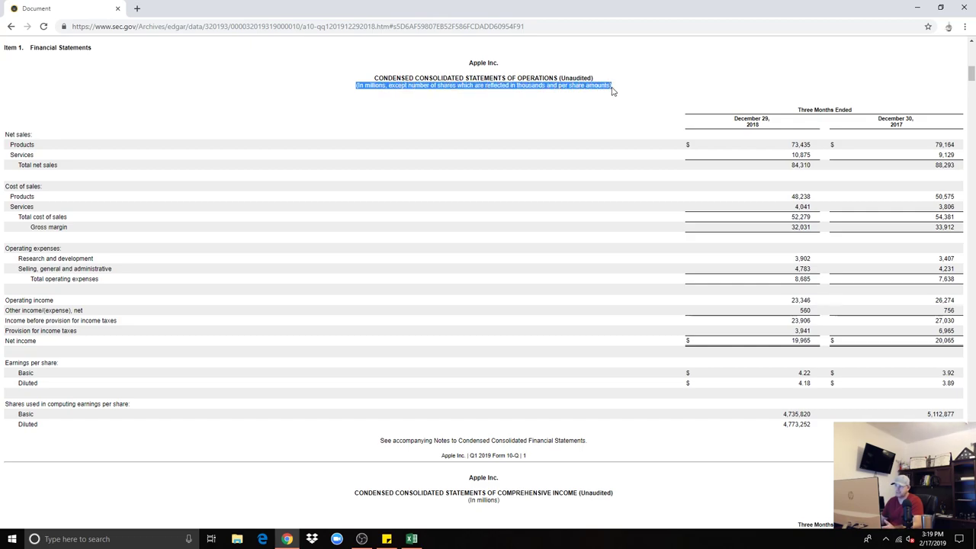
{"action": "left_click", "coordinate": [813, 148]}
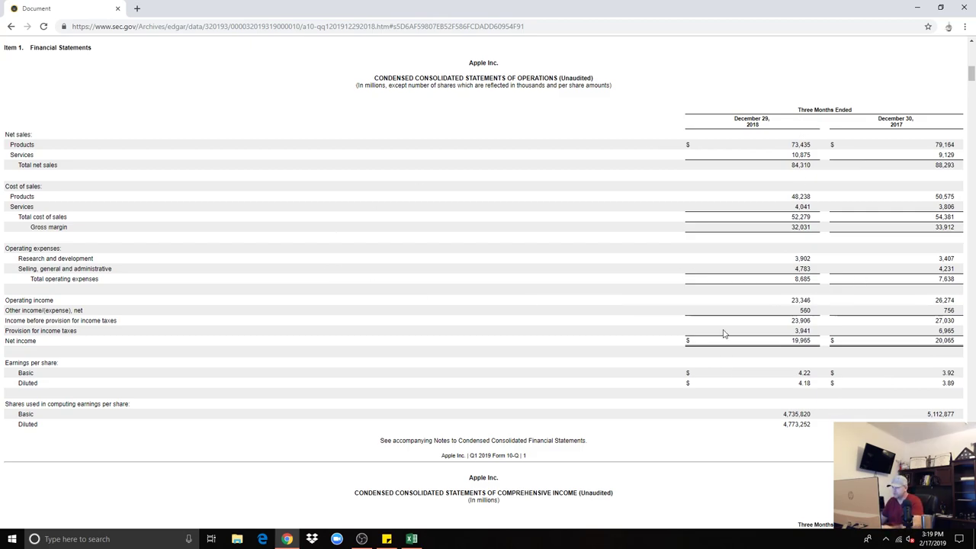
- Find the shares outstanding figure on the 10-Q cover page and enter it in millions as 4715 in cell B3 of the Excel workbook
{"action": "scroll", "coordinate": [396, 415], "scroll_direction": "up", "scroll_amount": 15}
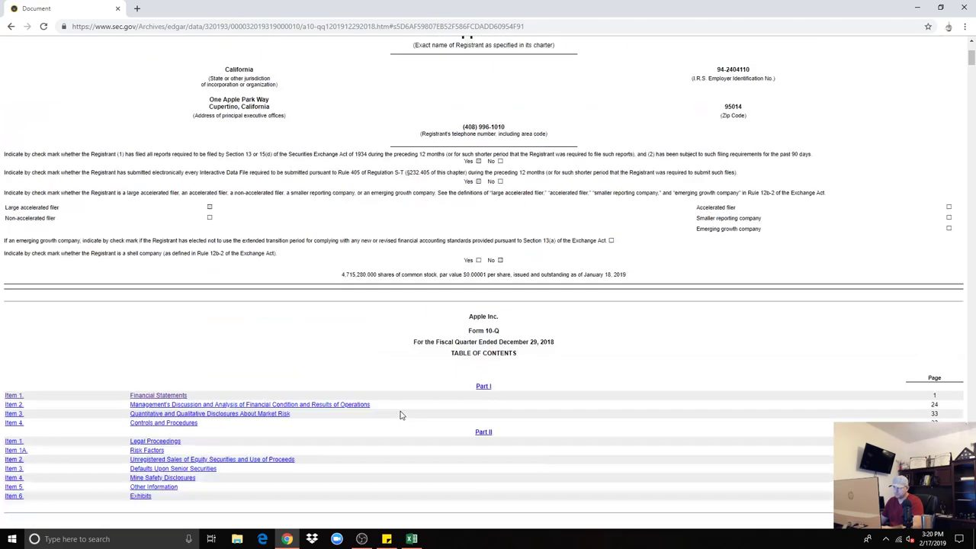
{"action": "scroll", "coordinate": [425, 429], "scroll_direction": "down", "scroll_amount": 2}
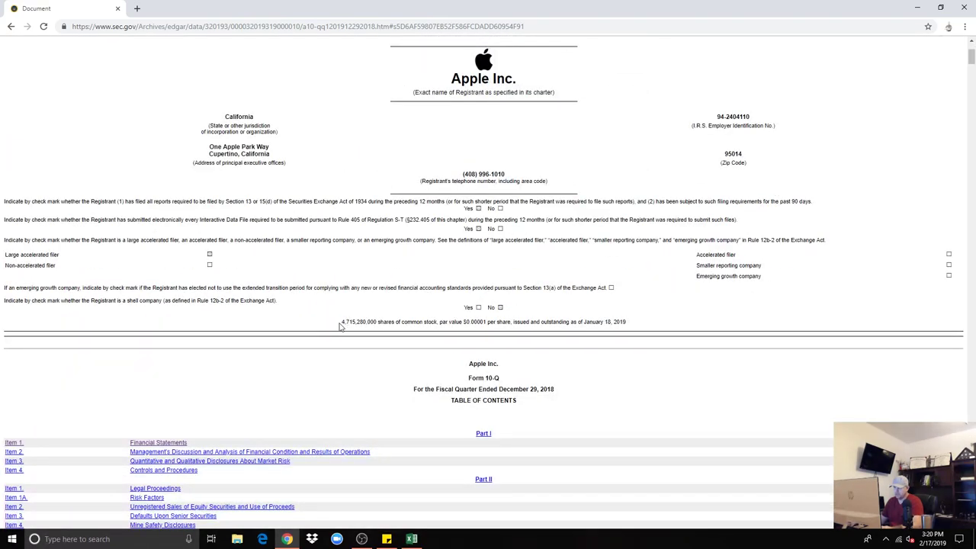
{"action": "left_click_drag", "start_coordinate": [341, 322], "coordinate": [347, 322]}
{"action": "left_click", "coordinate": [412, 538]}
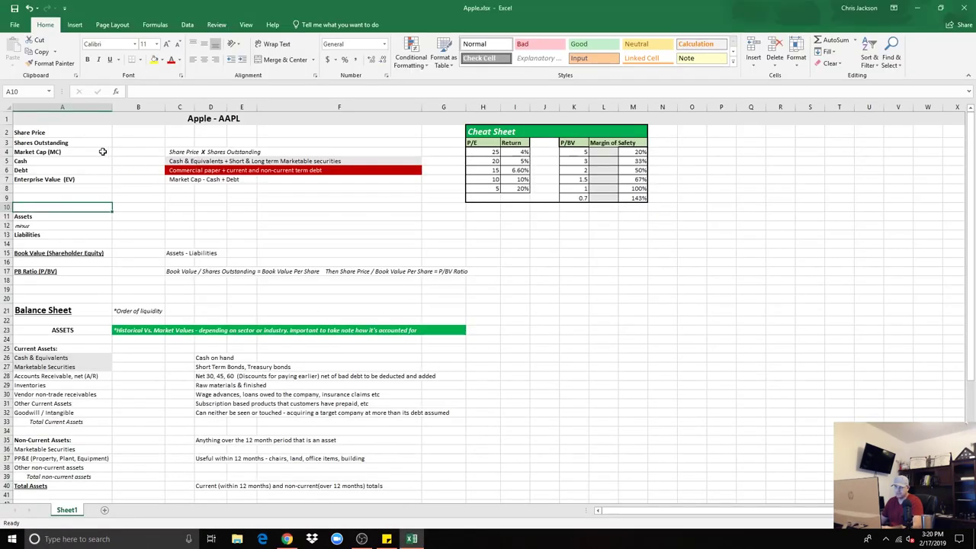
{"action": "left_click", "coordinate": [147, 142]}
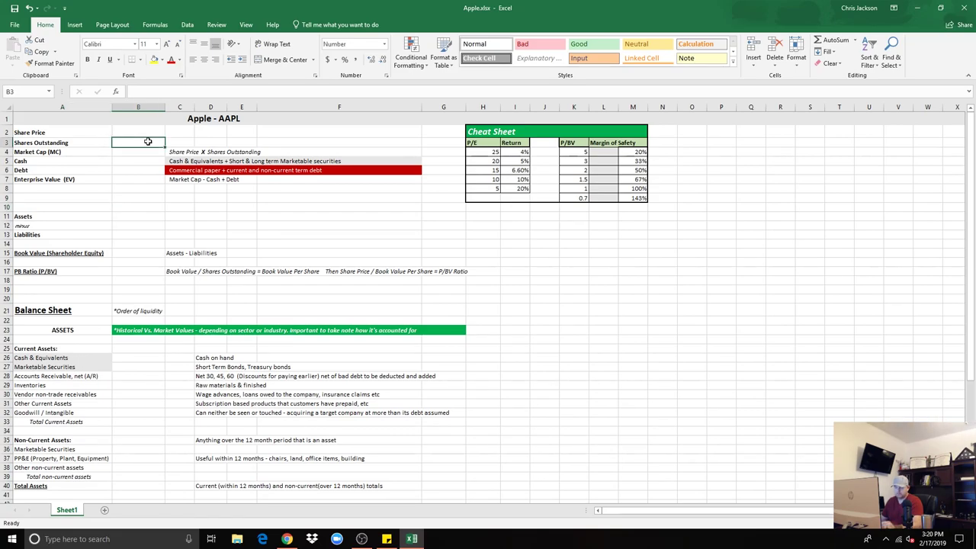
{"action": "type", "text": "4715"}
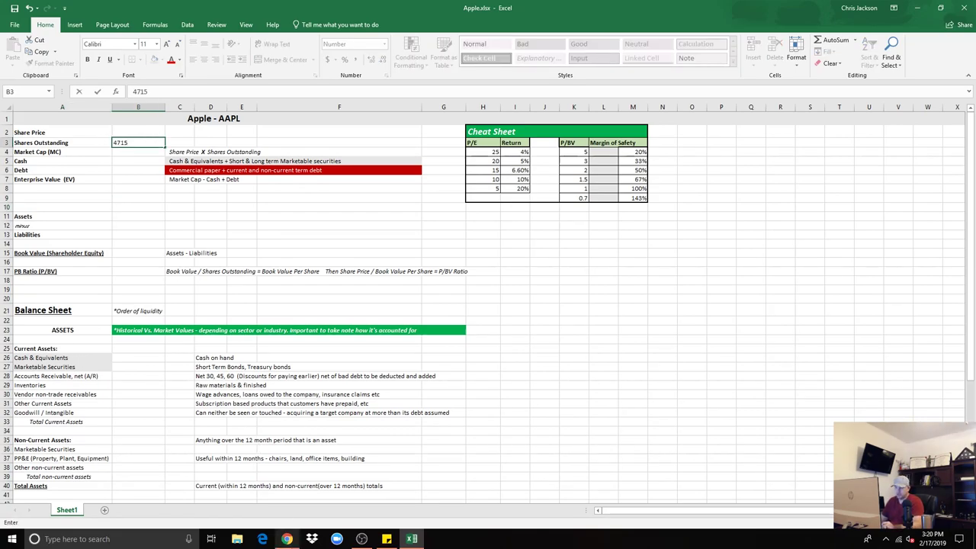
- Switch to Chrome and open gurufocus.com in a new browser tab beside the 10-Q filing
{"action": "left_click", "coordinate": [287, 539]}
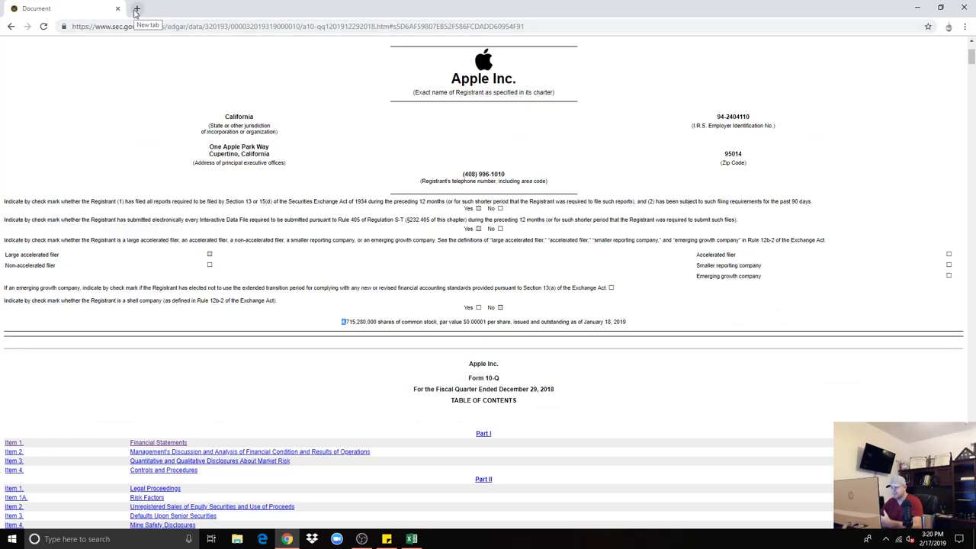
{"action": "left_click", "coordinate": [136, 10]}
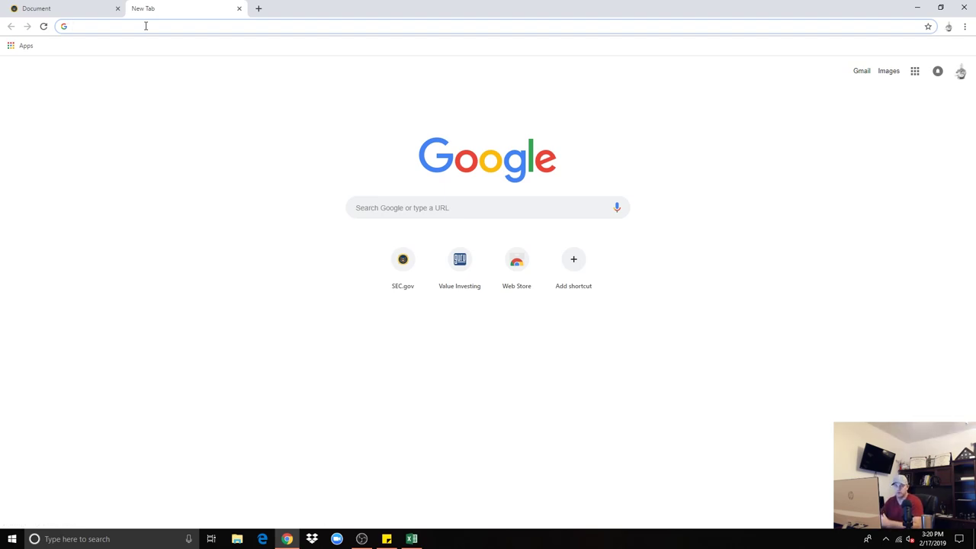
{"action": "type", "text": "gu"}
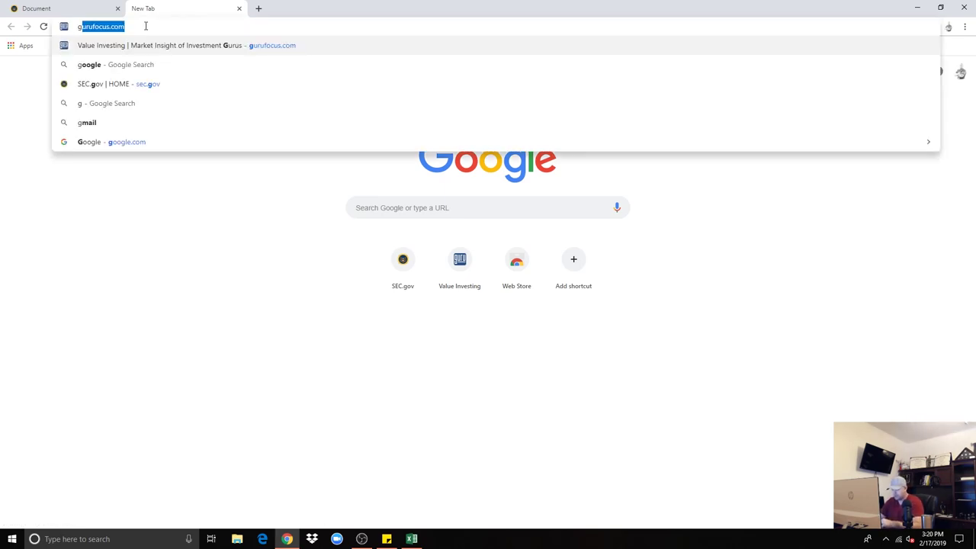
{"action": "type", "text": "r"}
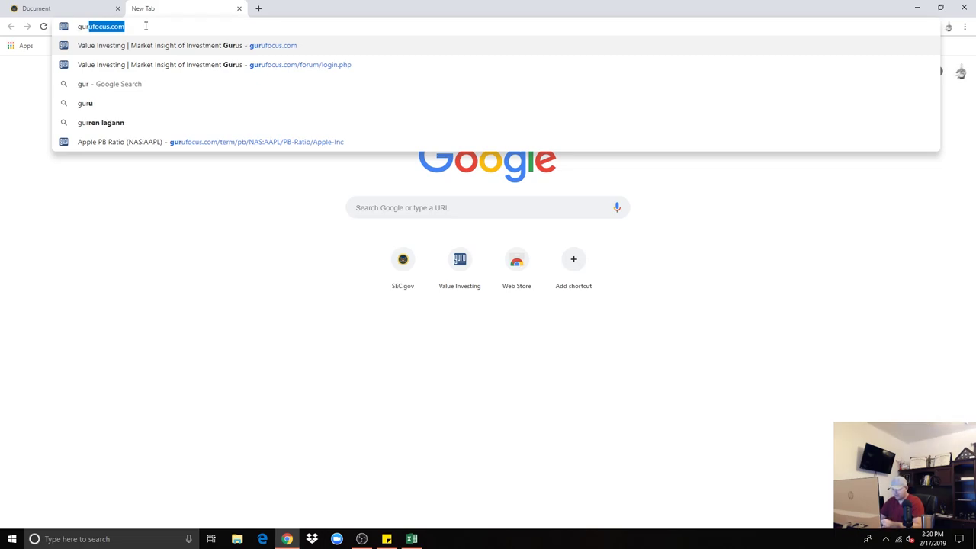
{"action": "type", "text": "ufocus/"}
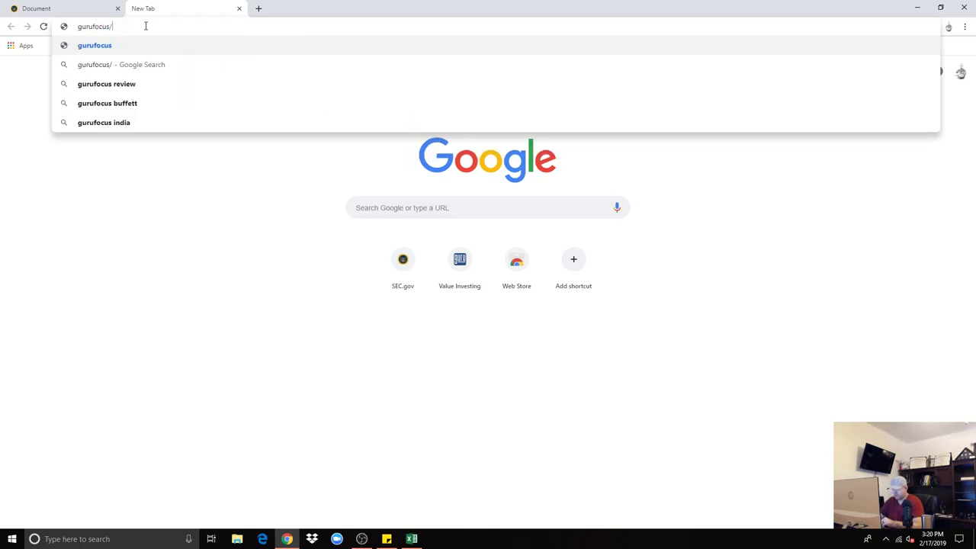
{"action": "key", "text": "BackSpace"}
{"action": "type", "text": ".co"}
{"action": "key", "text": "Return"}
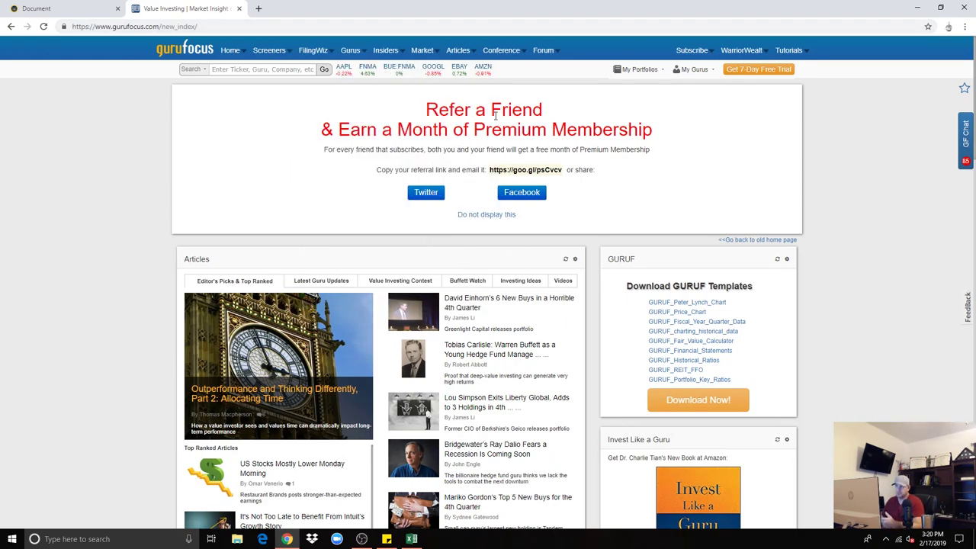
- Look up the ticker aapl on GuruFocus and examine Apple's current share price and PB ratio
{"action": "mouse_move", "coordinate": [267, 52]}
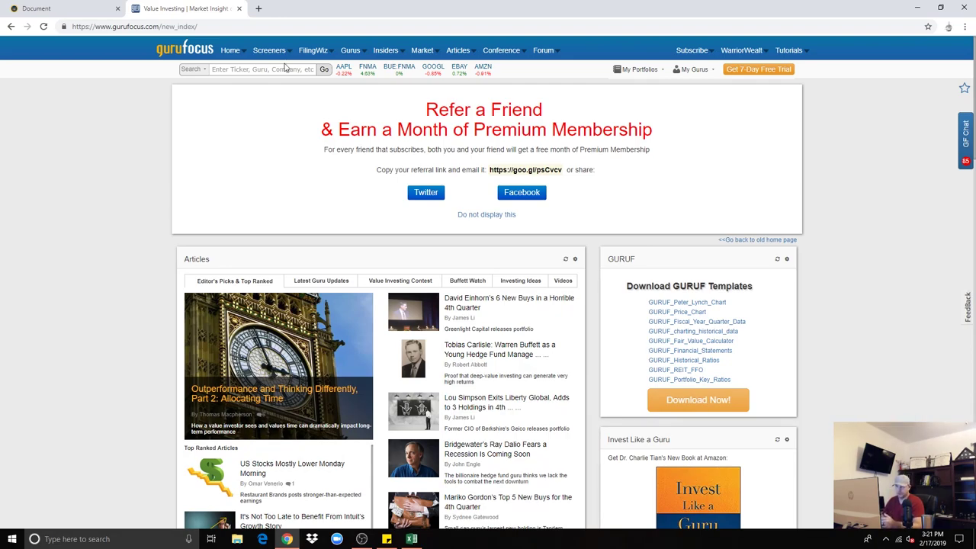
{"action": "left_click", "coordinate": [287, 68]}
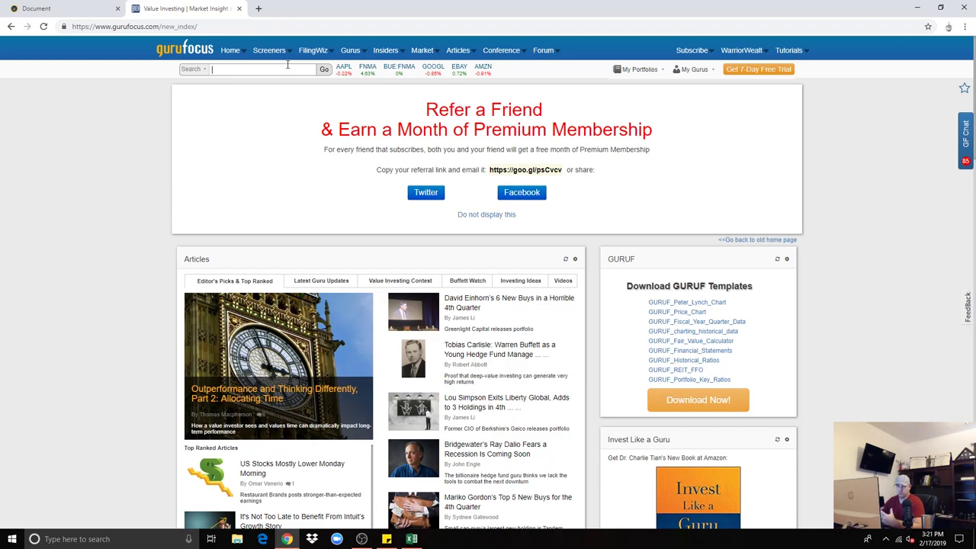
{"action": "type", "text": "aapl"}
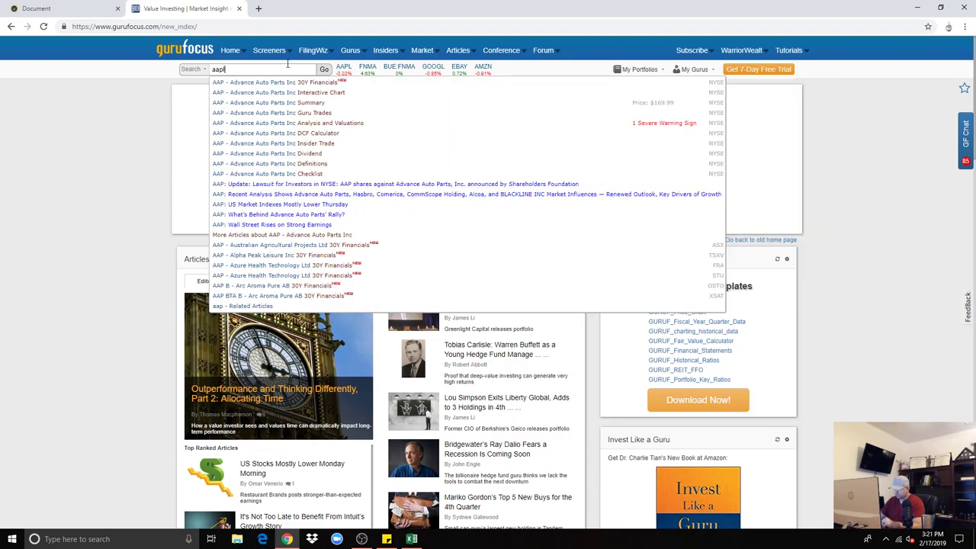
{"action": "key", "text": "Return"}
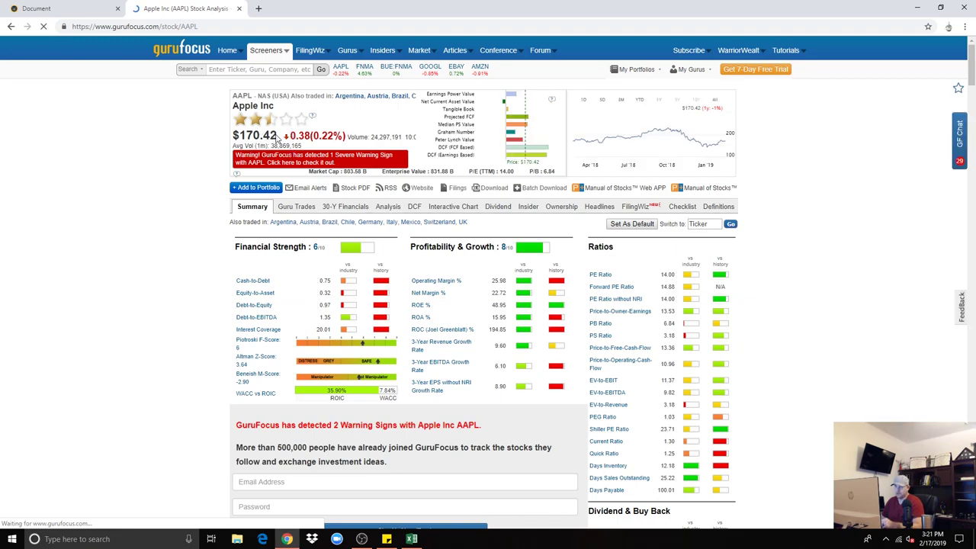
{"action": "double_click", "coordinate": [272, 137]}
{"action": "mouse_move", "coordinate": [257, 121]}
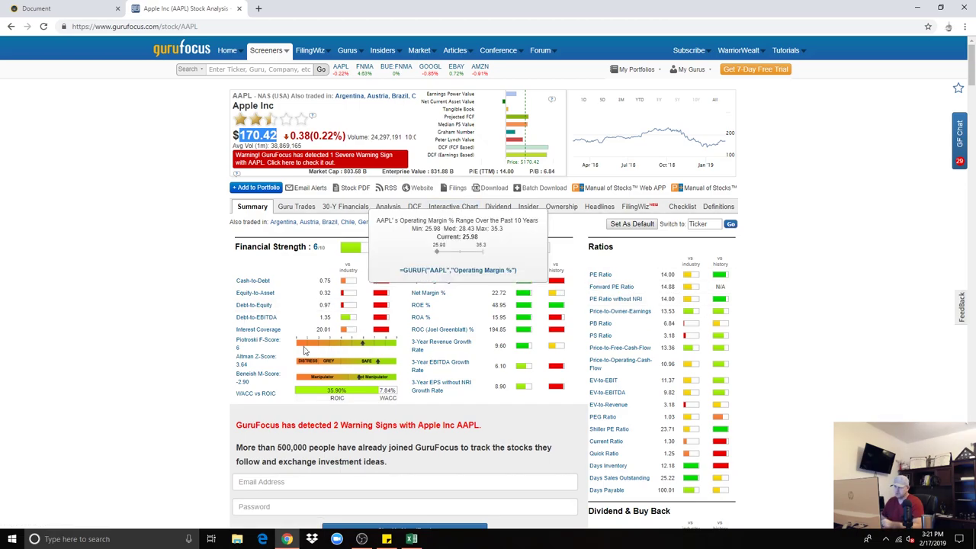
{"action": "mouse_move", "coordinate": [692, 326]}
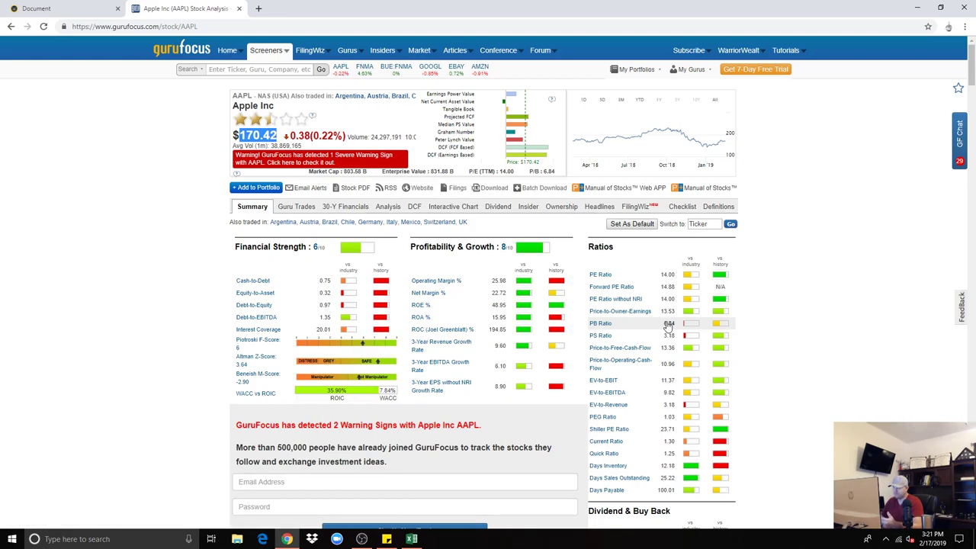
- Enter 170 as the share price in cell B2 of the Excel workbook, checking it against the GuruFocus quote
{"action": "left_click", "coordinate": [412, 539]}
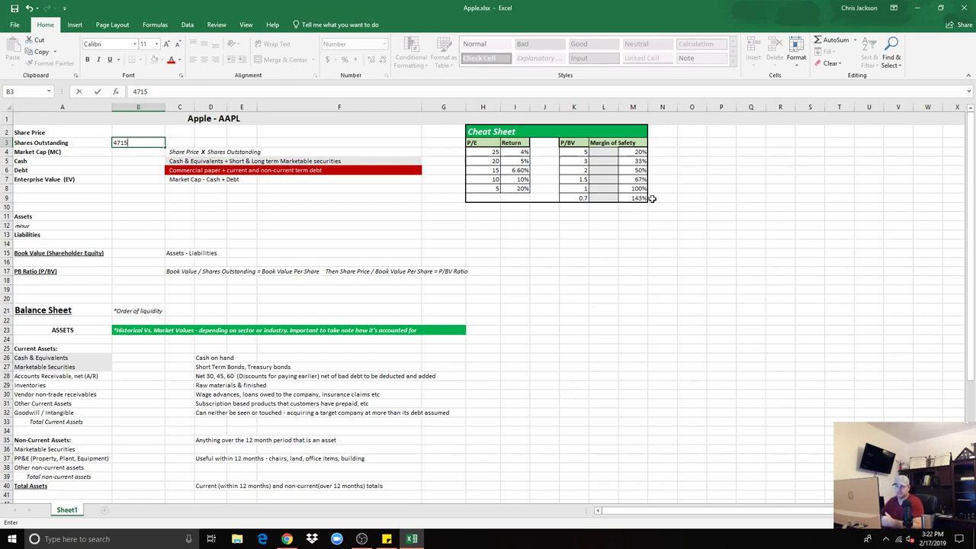
{"action": "left_click", "coordinate": [134, 132]}
{"action": "type", "text": "17"}
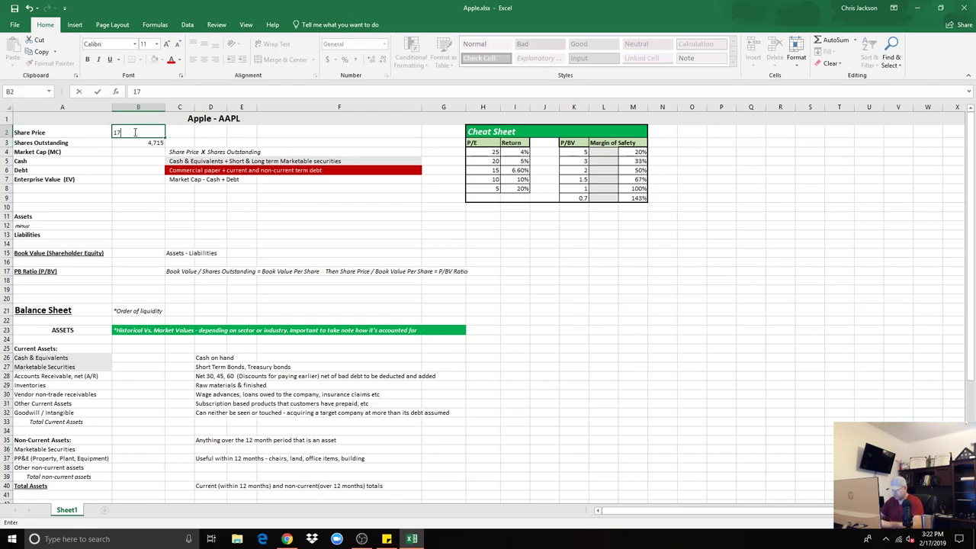
{"action": "type", "text": "0"}
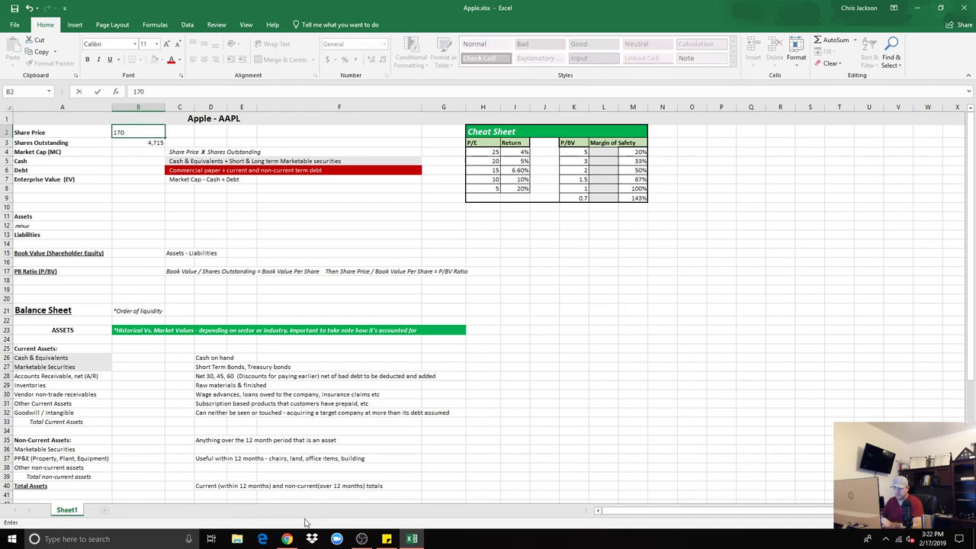
{"action": "left_click", "coordinate": [287, 539]}
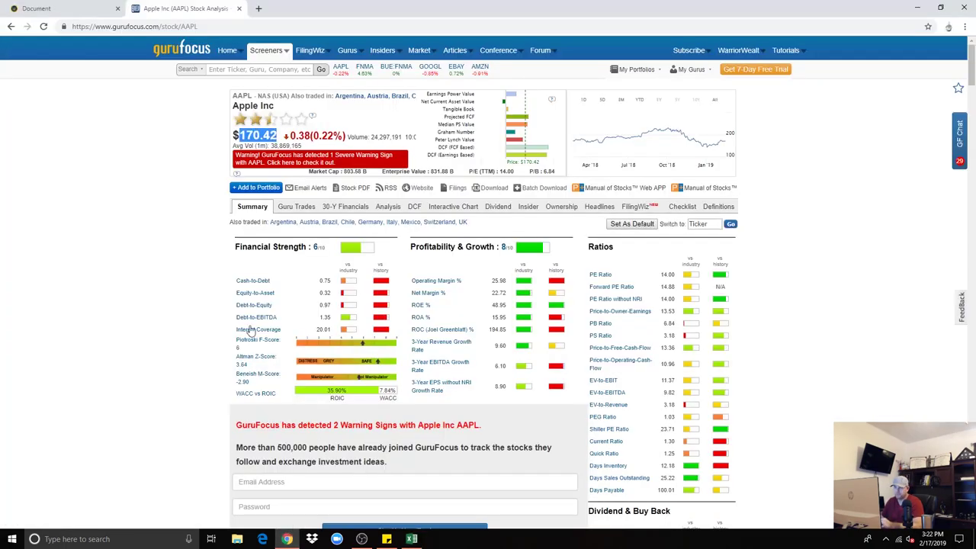
{"action": "left_click", "coordinate": [414, 539]}
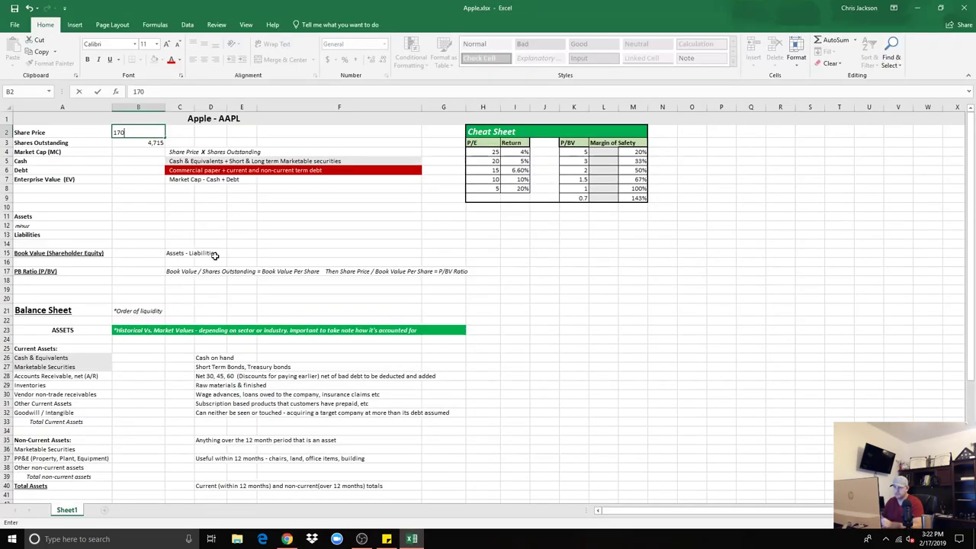
- Calculate the market cap in cell B4 with the formula =B3*B2
{"action": "left_click", "coordinate": [141, 153]}
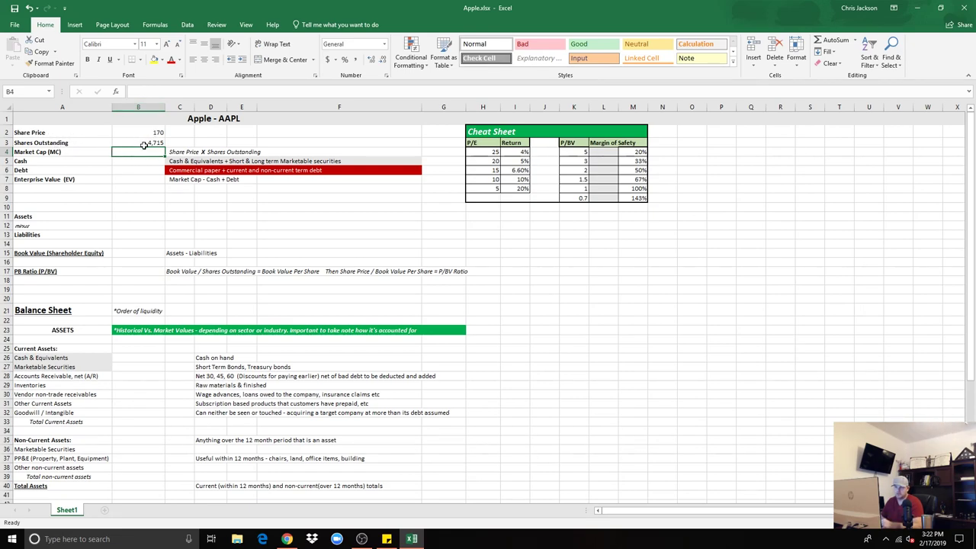
{"action": "type", "text": "="}
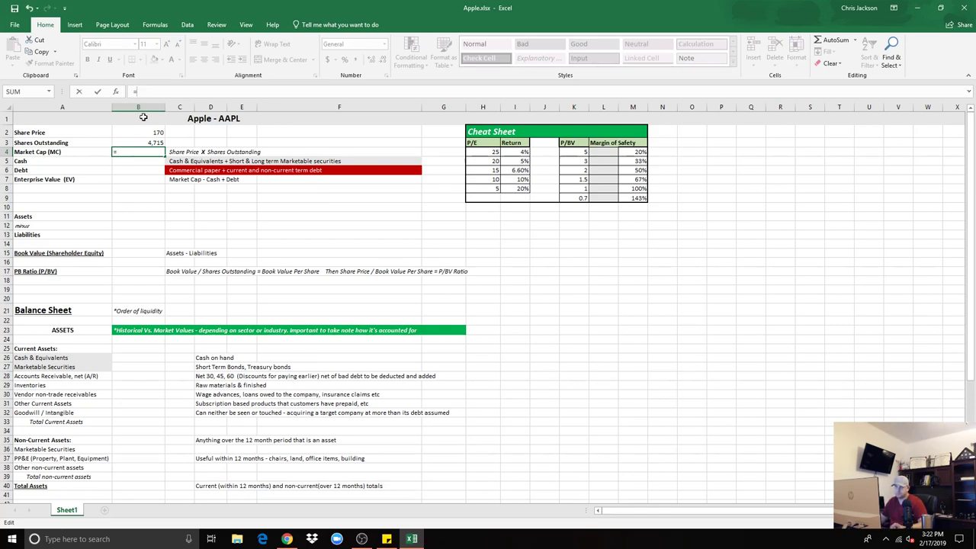
{"action": "left_click", "coordinate": [153, 142]}
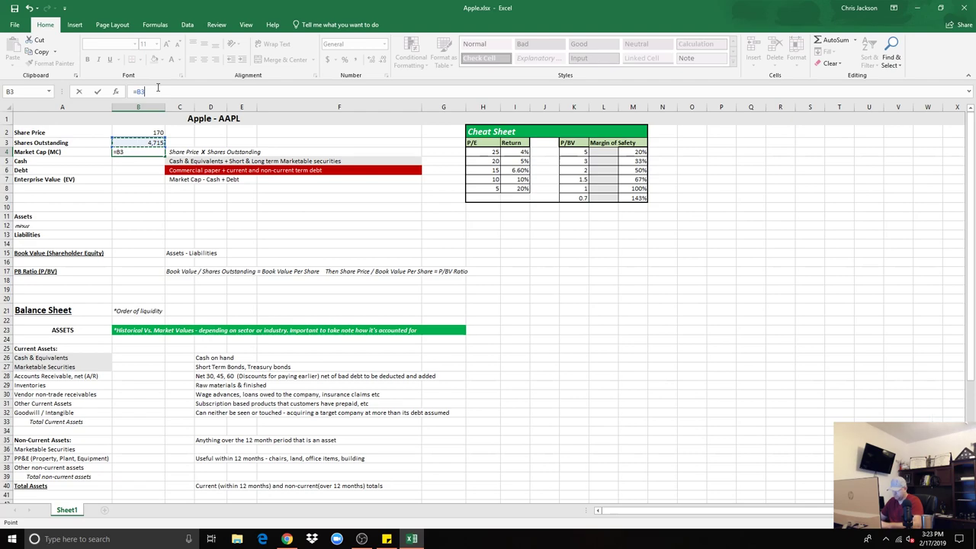
{"action": "type", "text": "*"}
{"action": "left_click", "coordinate": [152, 133]}
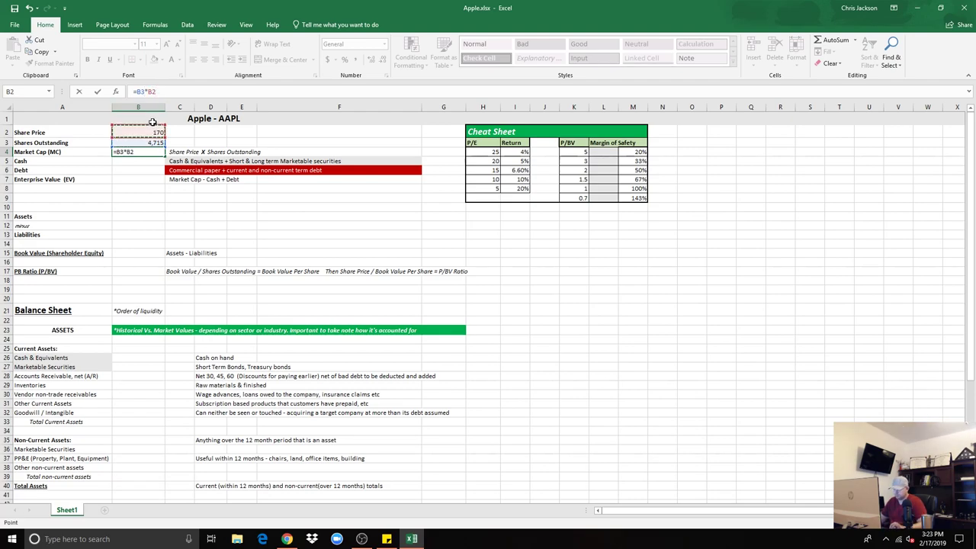
{"action": "key", "text": "Return"}
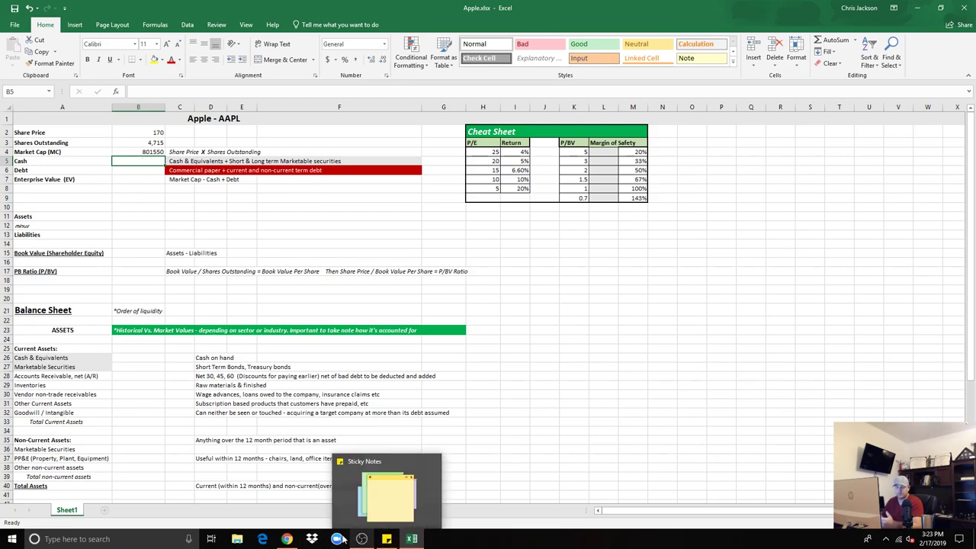
- Return to the 10-Q filing in Chrome and find the Condensed Consolidated Balance Sheets within the Financial Statements
{"action": "left_click", "coordinate": [287, 538]}
{"action": "left_click", "coordinate": [45, 8]}
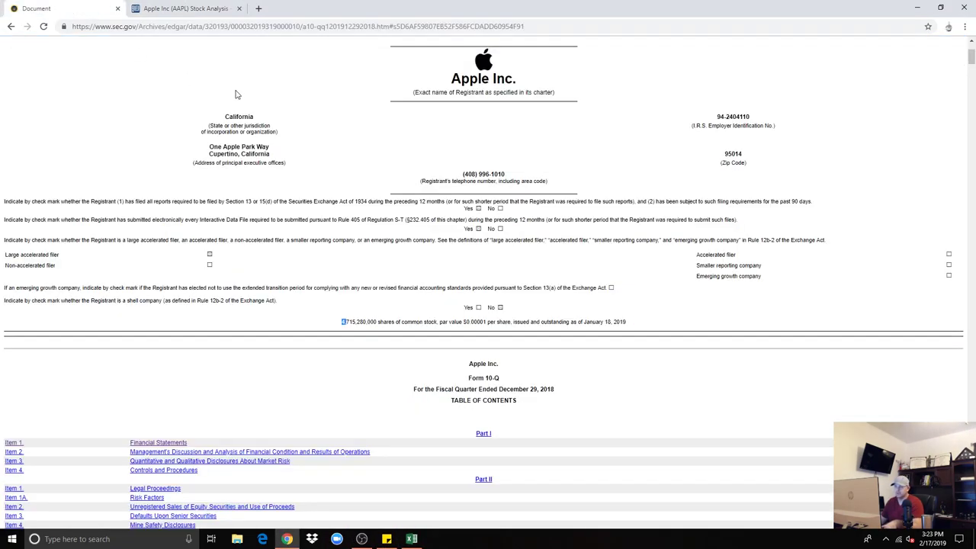
{"action": "scroll", "coordinate": [420, 265], "scroll_direction": "down", "scroll_amount": 6}
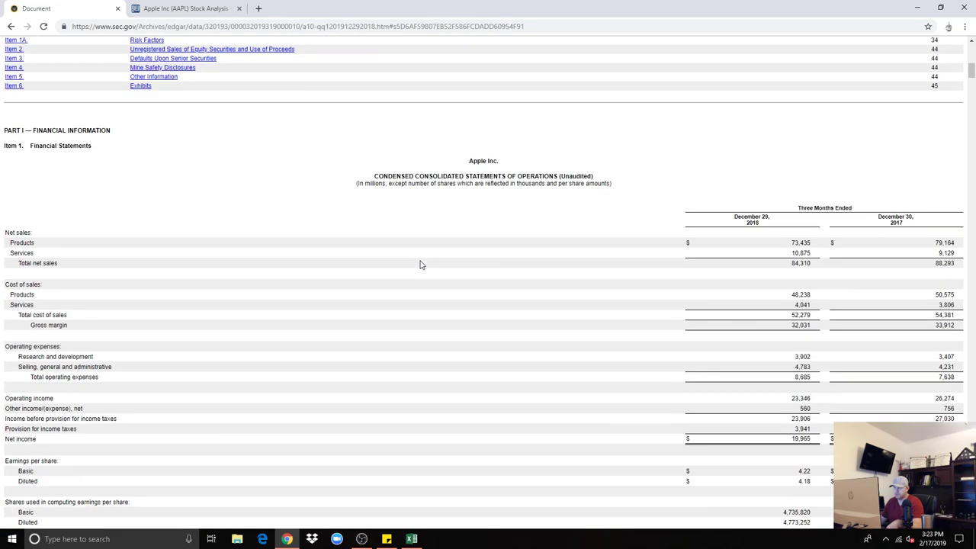
{"action": "scroll", "coordinate": [419, 265], "scroll_direction": "down", "scroll_amount": 4}
{"action": "scroll", "coordinate": [420, 268], "scroll_direction": "up", "scroll_amount": 3}
{"action": "scroll", "coordinate": [420, 267], "scroll_direction": "up", "scroll_amount": 3}
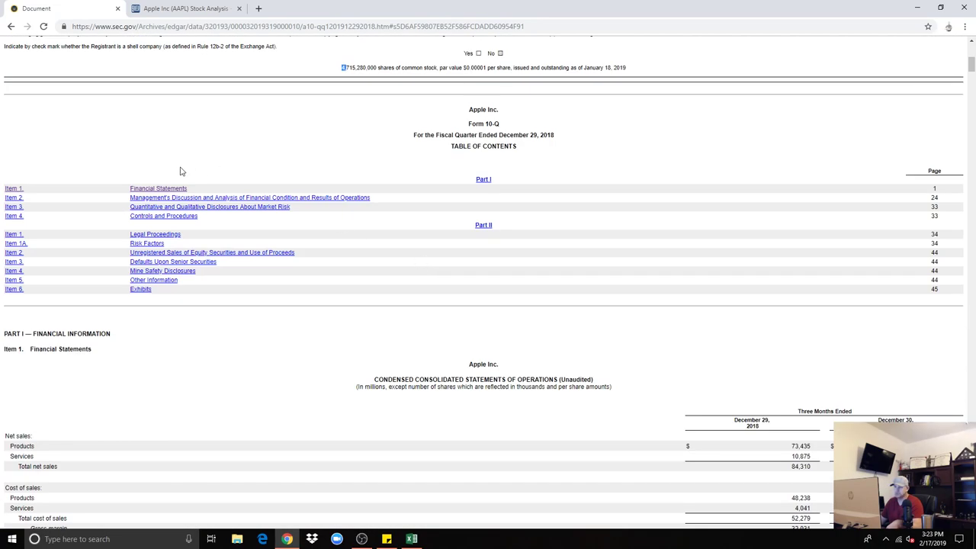
{"action": "left_click", "coordinate": [164, 188]}
{"action": "scroll", "coordinate": [328, 91], "scroll_direction": "up", "scroll_amount": 1}
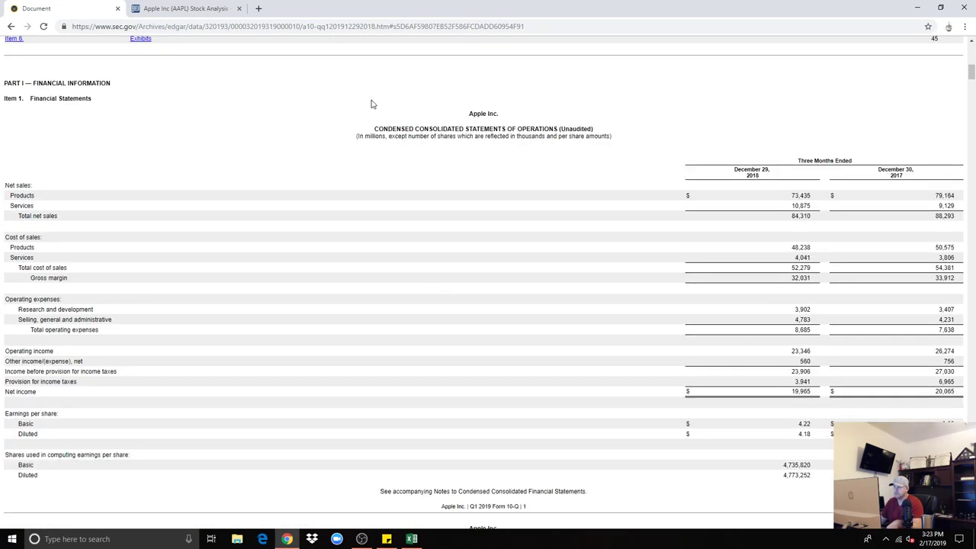
{"action": "scroll", "coordinate": [488, 206], "scroll_direction": "down", "scroll_amount": 2}
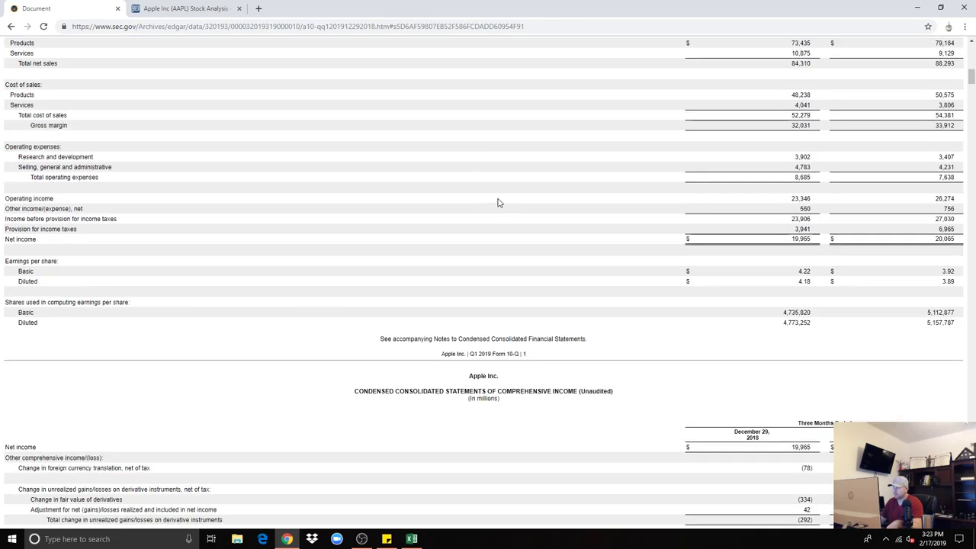
{"action": "scroll", "coordinate": [432, 216], "scroll_direction": "up", "scroll_amount": 2}
{"action": "scroll", "coordinate": [366, 221], "scroll_direction": "down", "scroll_amount": 4}
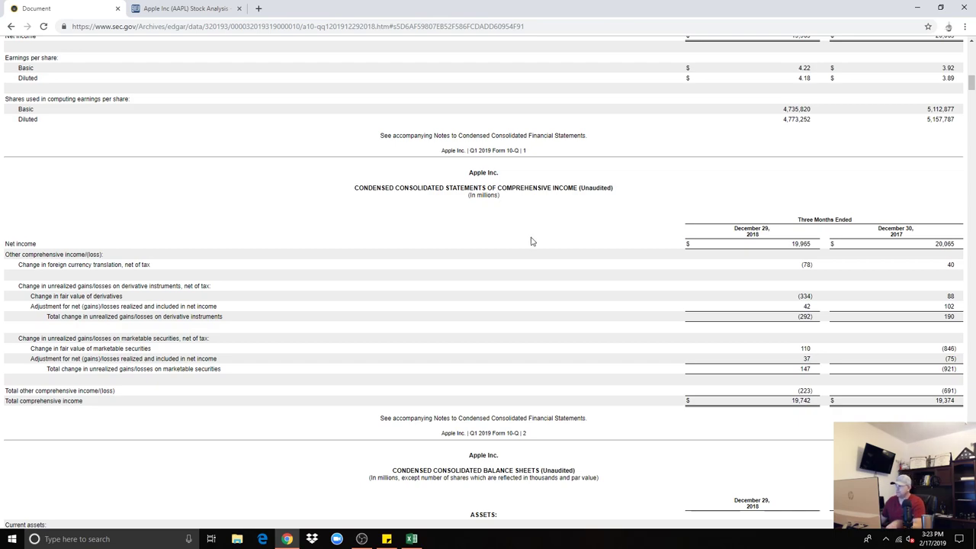
{"action": "scroll", "coordinate": [529, 242], "scroll_direction": "down", "scroll_amount": 5}
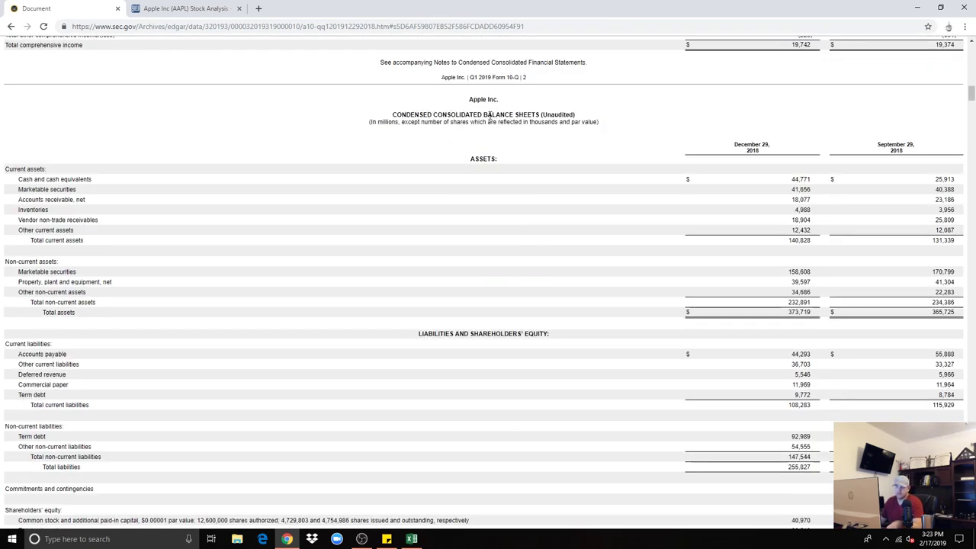
- Examine the Assets and Liabilities and Shareholders' Equity sections of the balance sheet, including total shareholders' equity for December 29, 2018
{"action": "left_click_drag", "start_coordinate": [516, 163], "coordinate": [453, 158]}
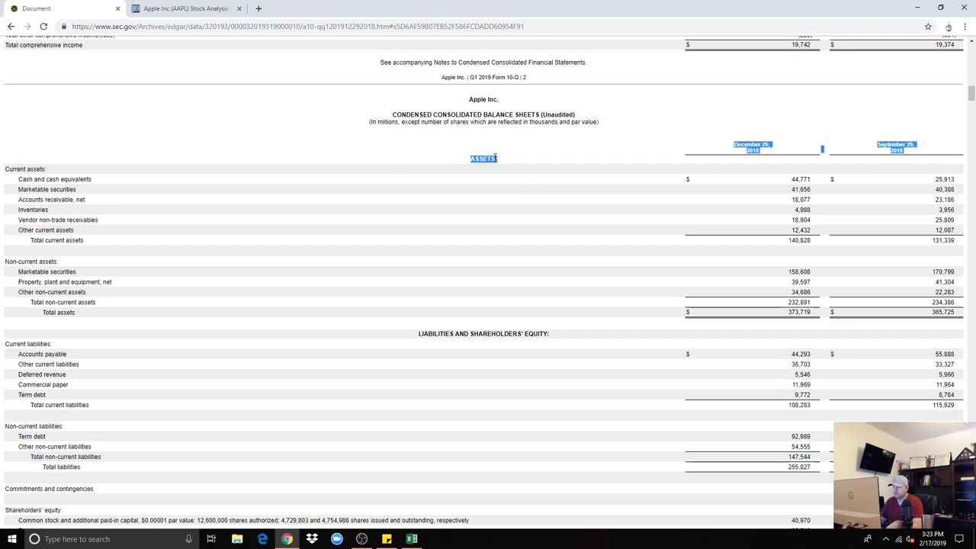
{"action": "left_click_drag", "start_coordinate": [592, 338], "coordinate": [416, 338]}
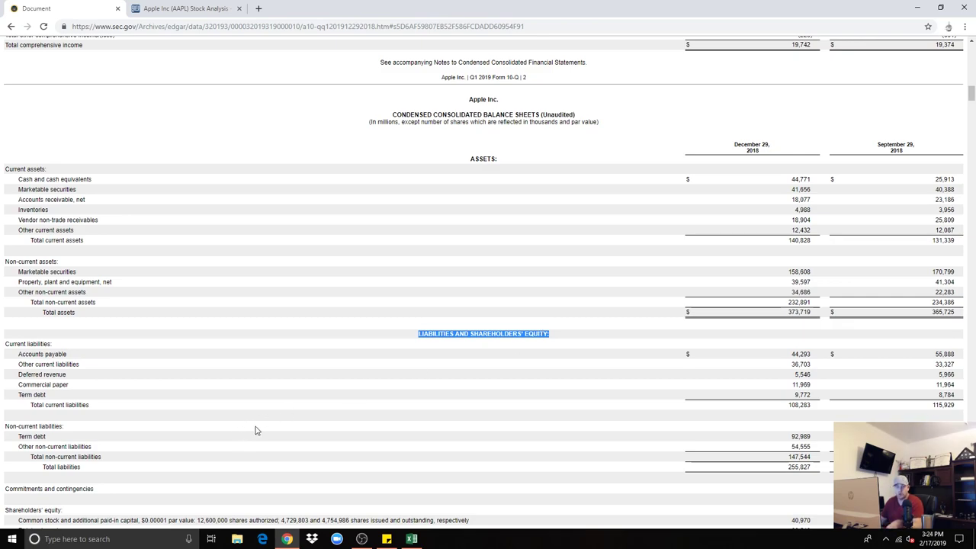
{"action": "scroll", "coordinate": [259, 430], "scroll_direction": "down", "scroll_amount": 3}
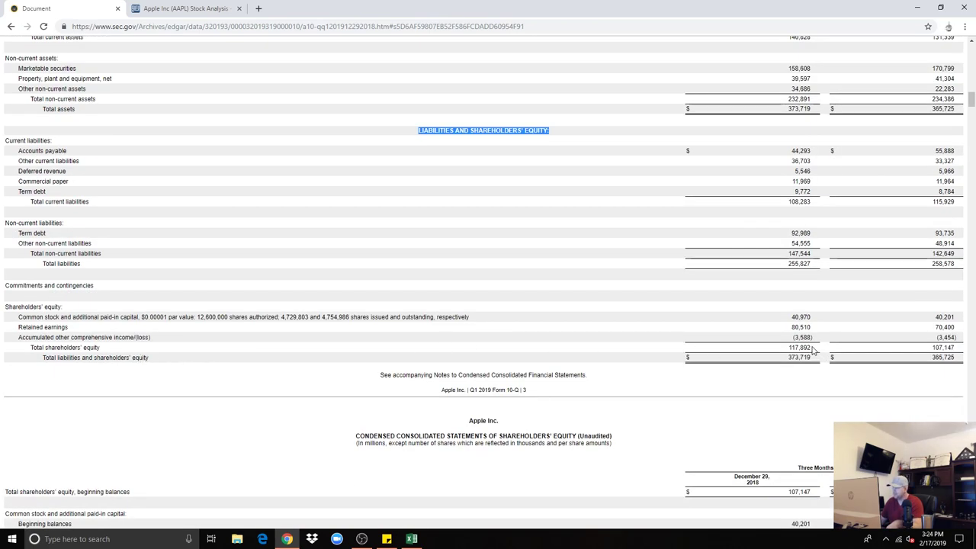
{"action": "left_click_drag", "start_coordinate": [814, 348], "coordinate": [785, 351]}
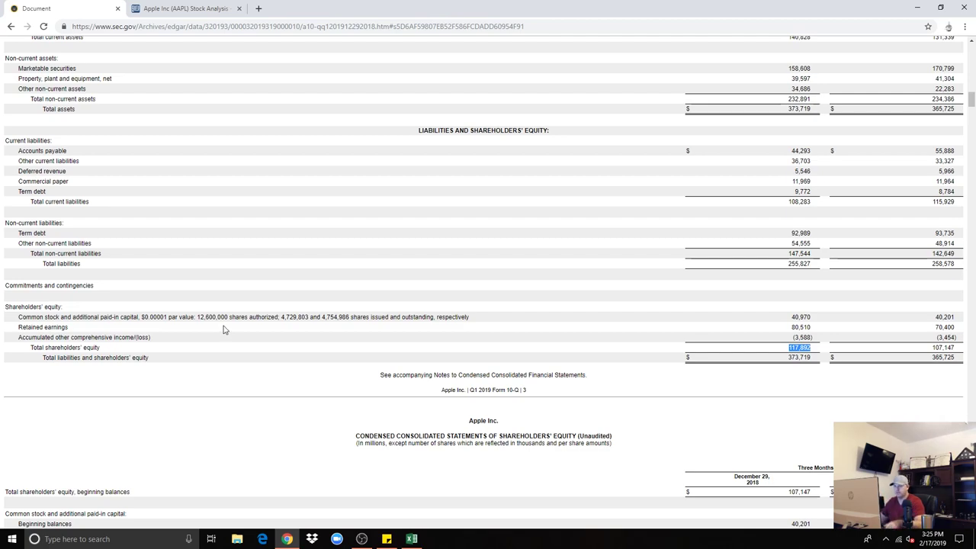
- Copy the December 29, 2018 cash and cash equivalents figure, 44,771, from the balance sheet's current assets
{"action": "scroll", "coordinate": [244, 335], "scroll_direction": "up", "scroll_amount": 2}
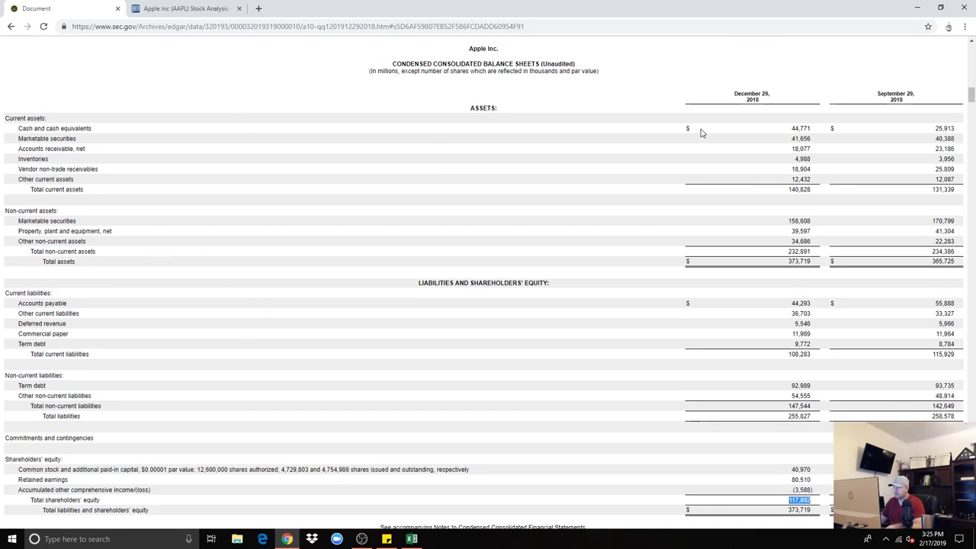
{"action": "left_click_drag", "start_coordinate": [811, 127], "coordinate": [791, 128]}
{"action": "right_click", "coordinate": [809, 132]}
{"action": "left_click", "coordinate": [820, 136]}
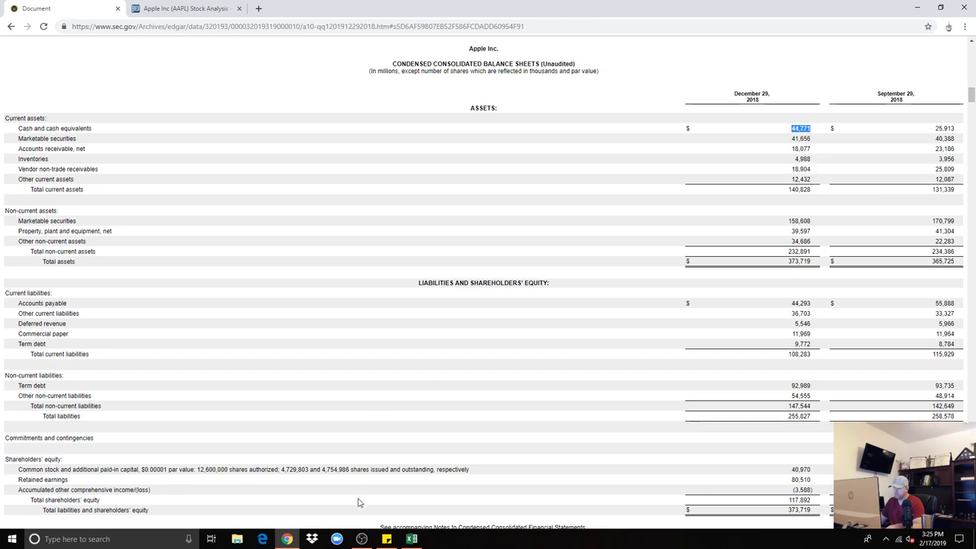
- Switch to the Excel workbook and start the Cash formula in cell B5 with the copied figure as =44771+, without the thousands comma
{"action": "left_click", "coordinate": [411, 539]}
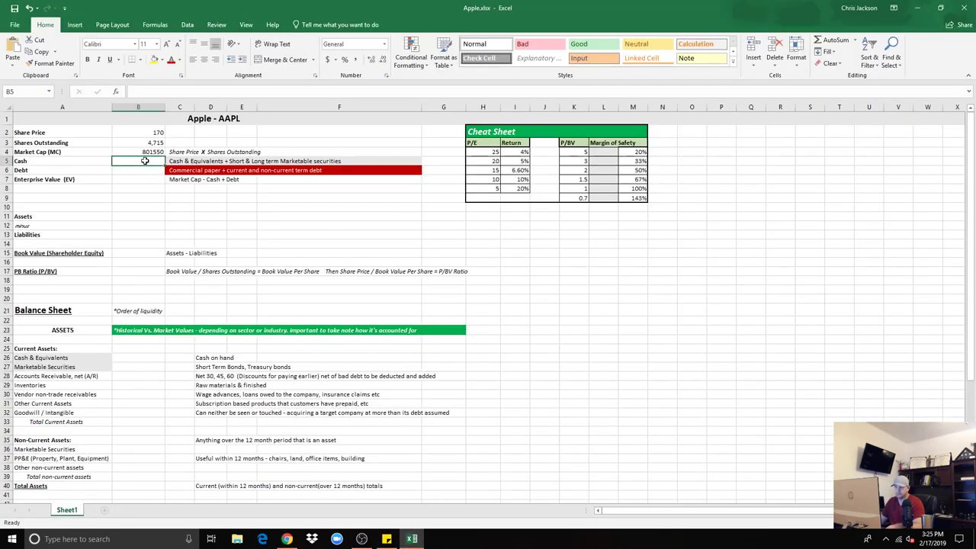
{"action": "type", "text": "="}
{"action": "key", "text": "ctrl+v"}
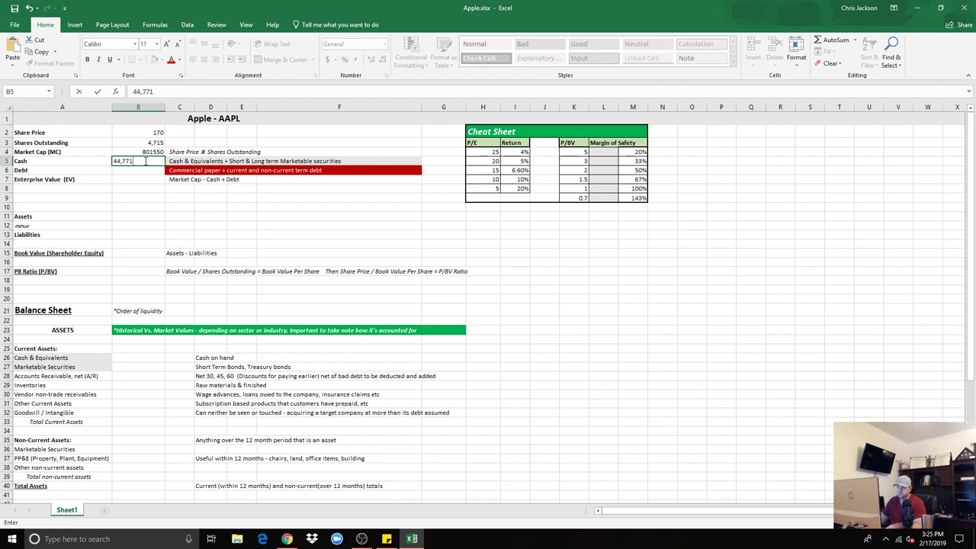
{"action": "left_click", "coordinate": [122, 161]}
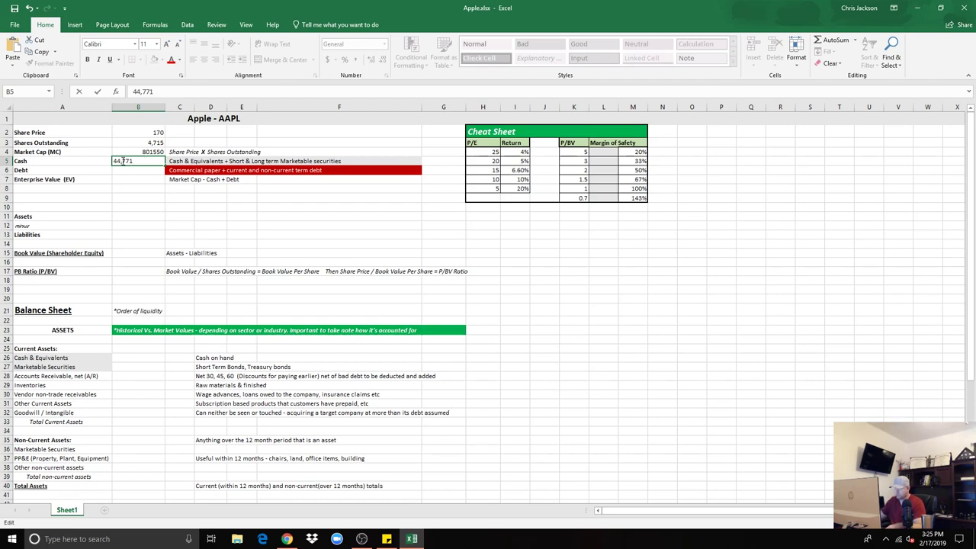
{"action": "key", "text": "BackSpace"}
{"action": "left_click", "coordinate": [137, 92]}
{"action": "type", "text": "="}
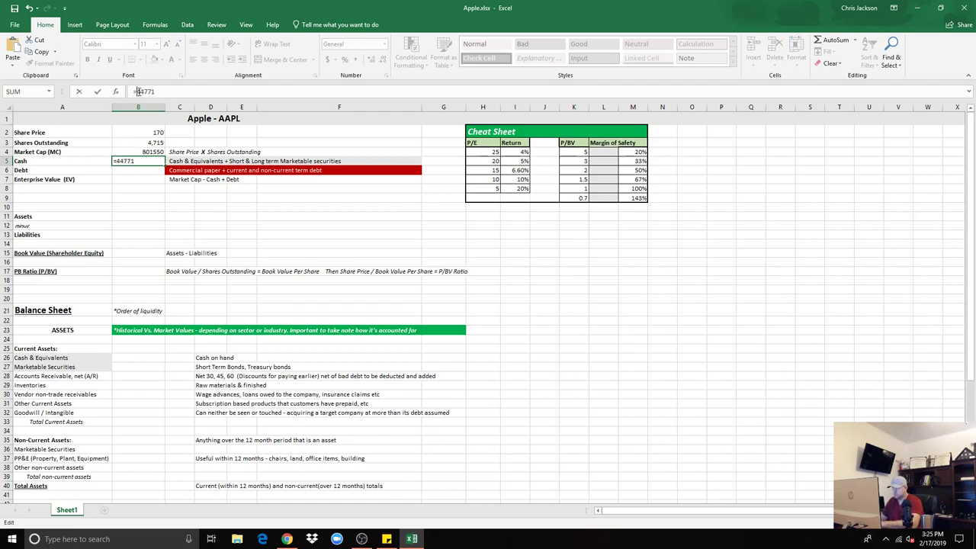
{"action": "left_click", "coordinate": [162, 92]}
{"action": "type", "text": "+"}
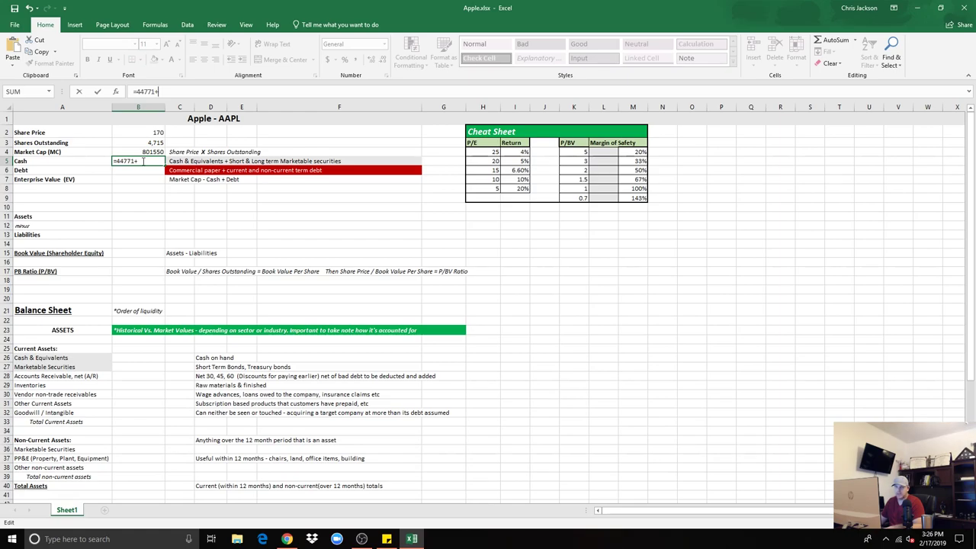
- Copy the current marketable securities figure, 41,656, from the 10-Q in Chrome and extend Excel's B5 formula to =44771+41656+
{"action": "left_click", "coordinate": [287, 539]}
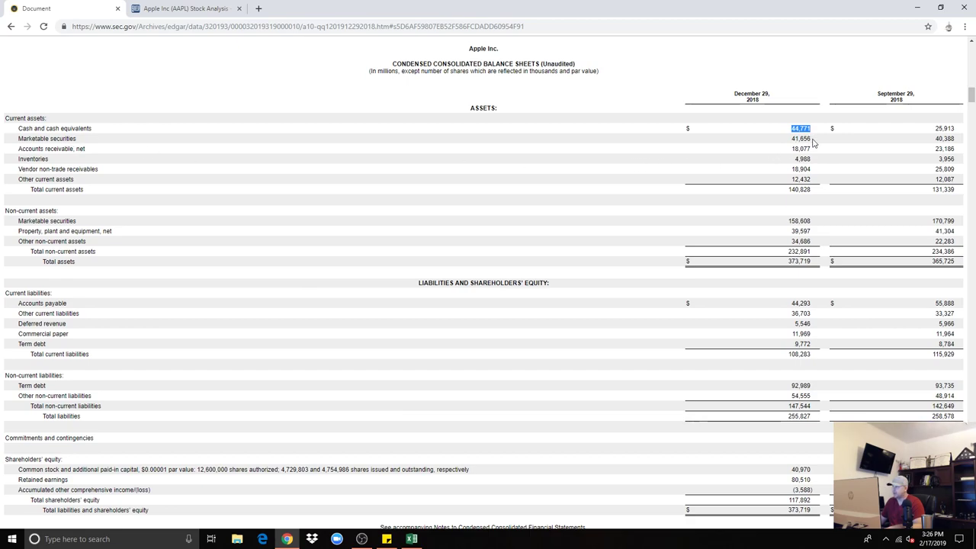
{"action": "left_click_drag", "start_coordinate": [812, 139], "coordinate": [796, 138]}
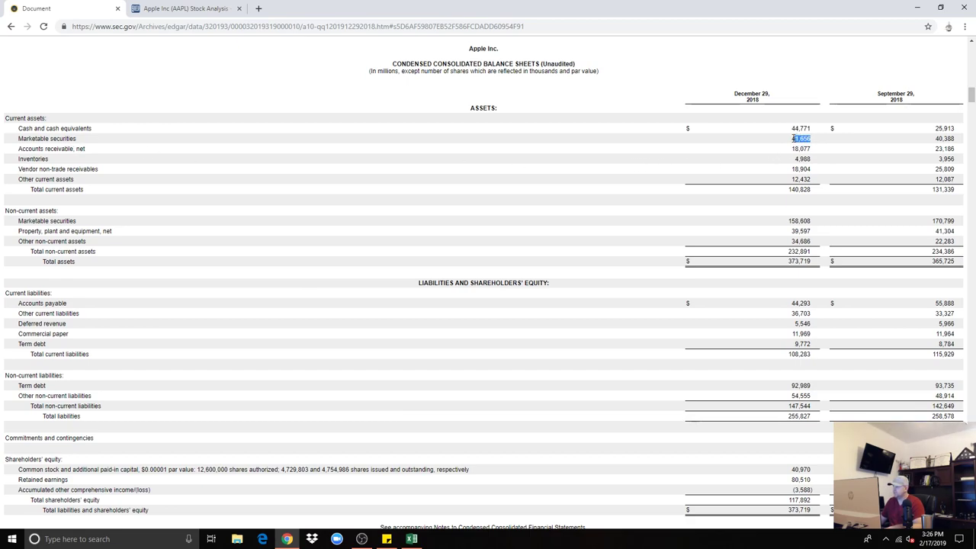
{"action": "double_click", "coordinate": [801, 139]}
{"action": "right_click", "coordinate": [802, 139]}
{"action": "left_click", "coordinate": [822, 147]}
{"action": "left_click", "coordinate": [287, 539]}
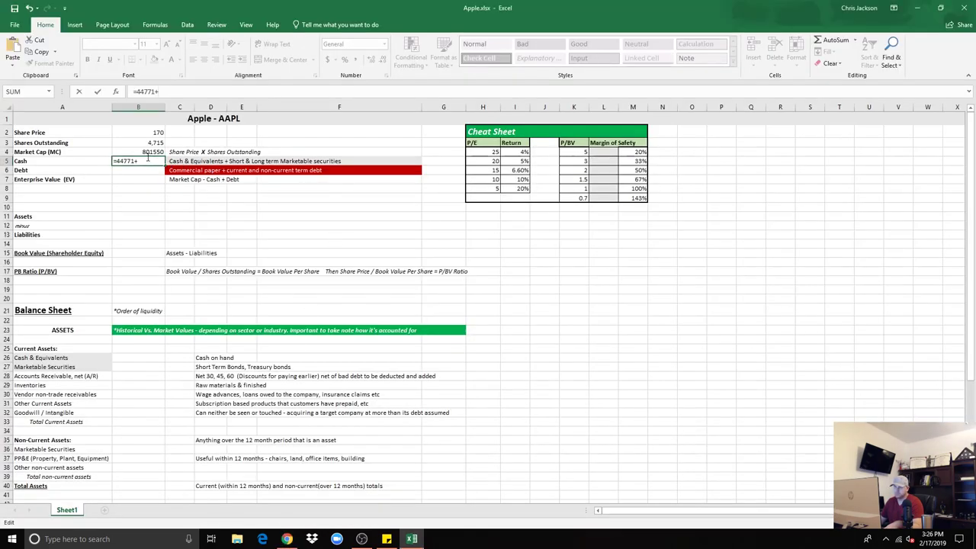
{"action": "key", "text": "ctrl+v"}
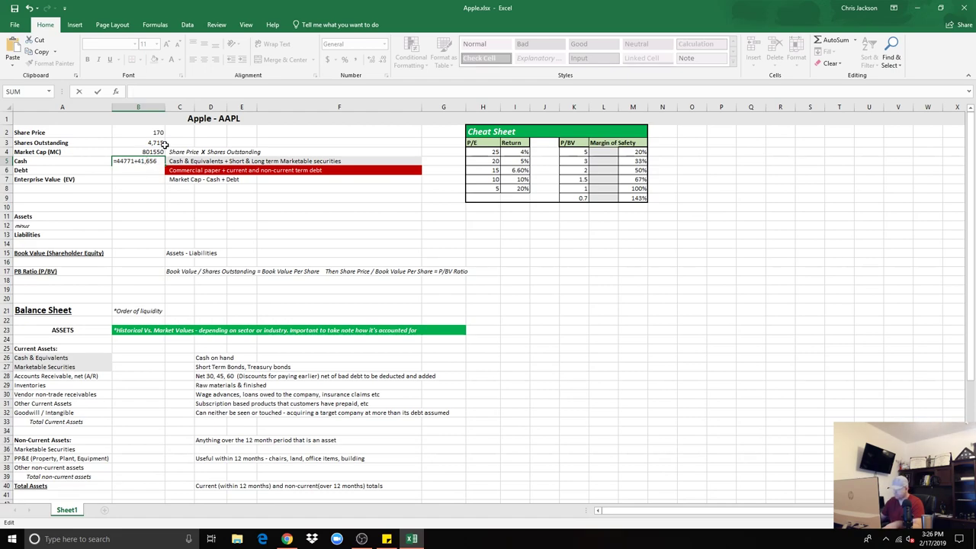
{"action": "left_click", "coordinate": [146, 160]}
{"action": "key", "text": "BackSpace"}
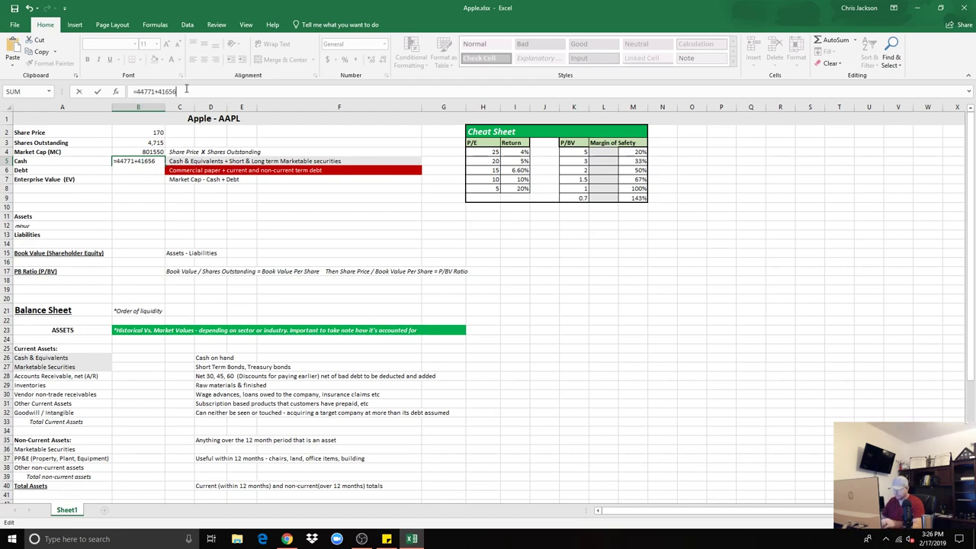
{"action": "type", "text": "+"}
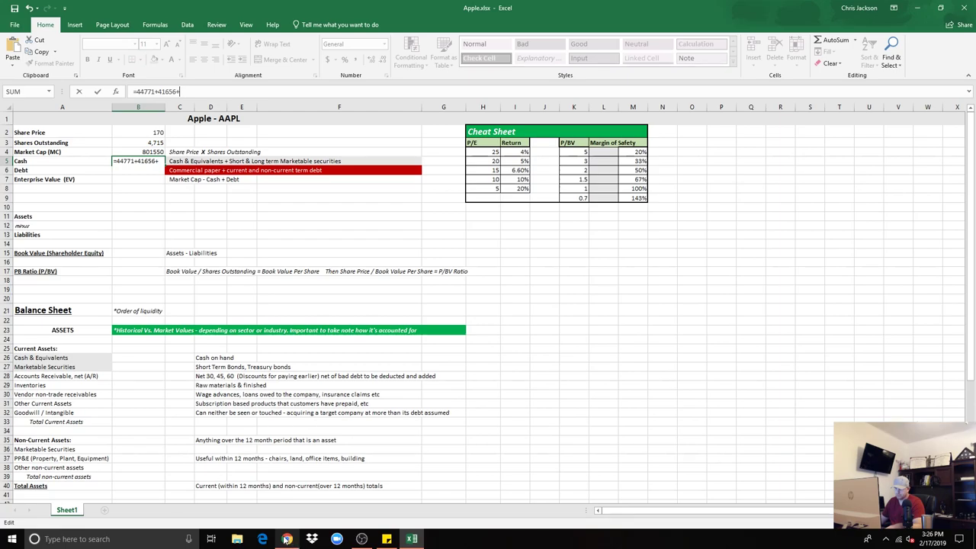
- Copy the non-current marketable securities figure from the 10-Q in Chrome and complete Excel's B5 formula as =44771+41656+158608
{"action": "left_click", "coordinate": [286, 539]}
{"action": "left_click_drag", "start_coordinate": [813, 221], "coordinate": [788, 222]}
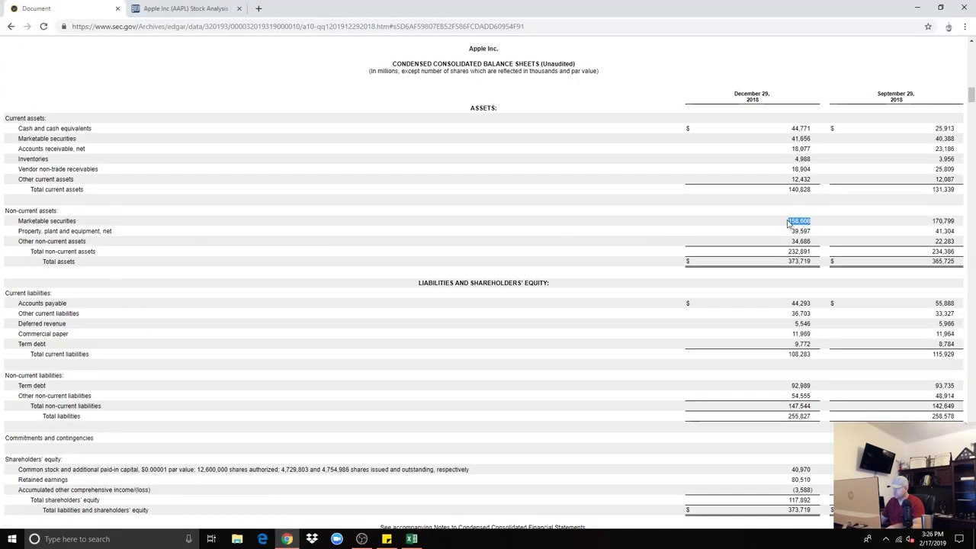
{"action": "right_click", "coordinate": [801, 224]}
{"action": "left_click", "coordinate": [820, 233]}
{"action": "left_click", "coordinate": [412, 539]}
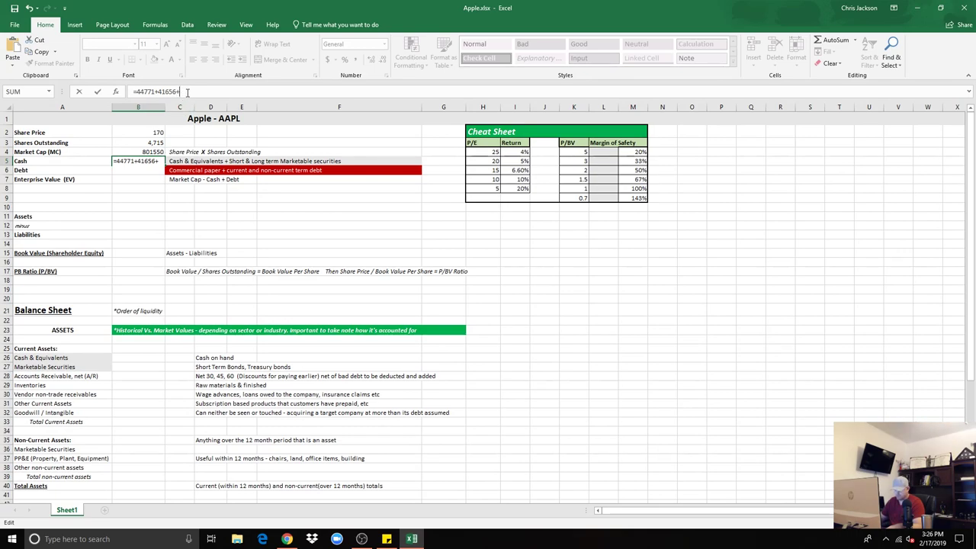
{"action": "key", "text": "ctrl+v"}
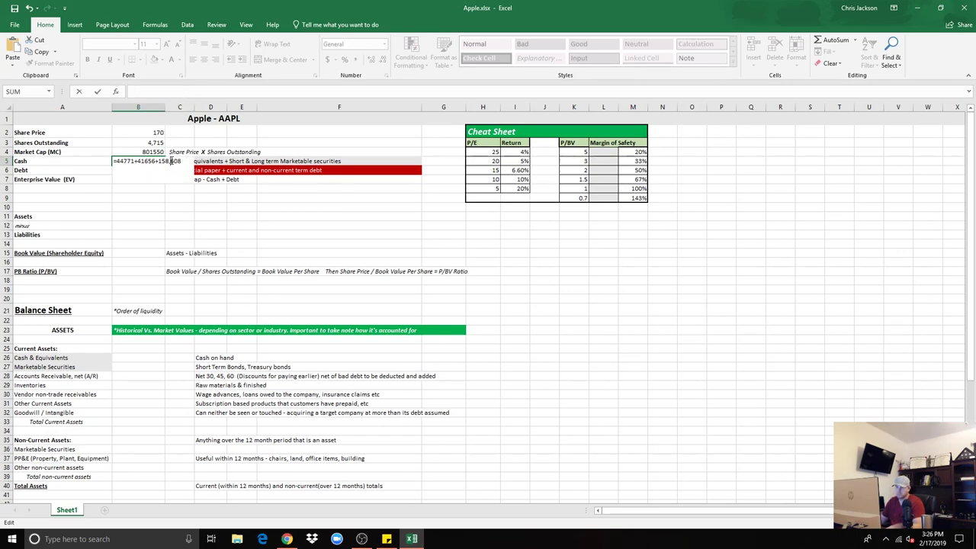
{"action": "key", "text": "BackSpace"}
{"action": "key", "text": "Return"}
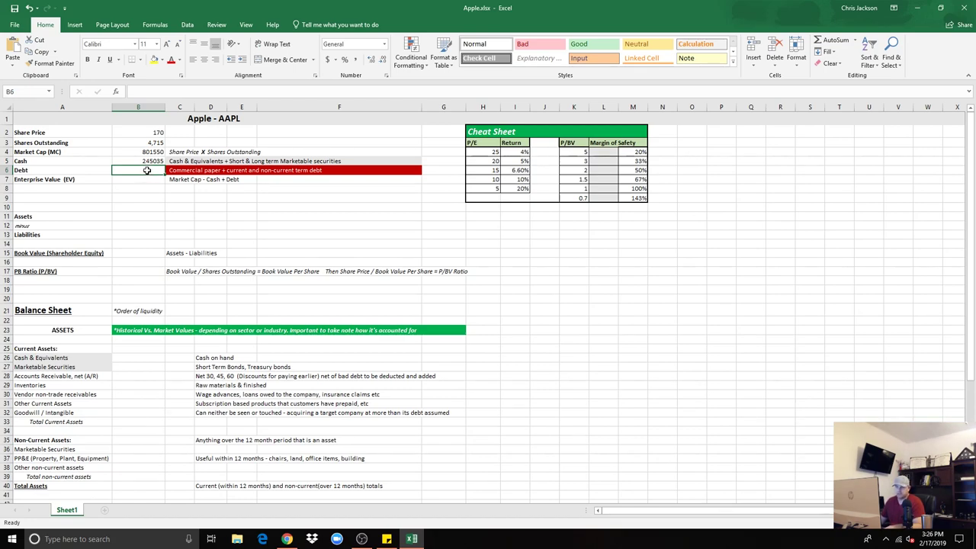
- Start the Debt formula in Excel cell B6 as =11969+, using the December 29, 2018 commercial paper figure copied from the 10-Q in Chrome
{"action": "type", "text": "="}
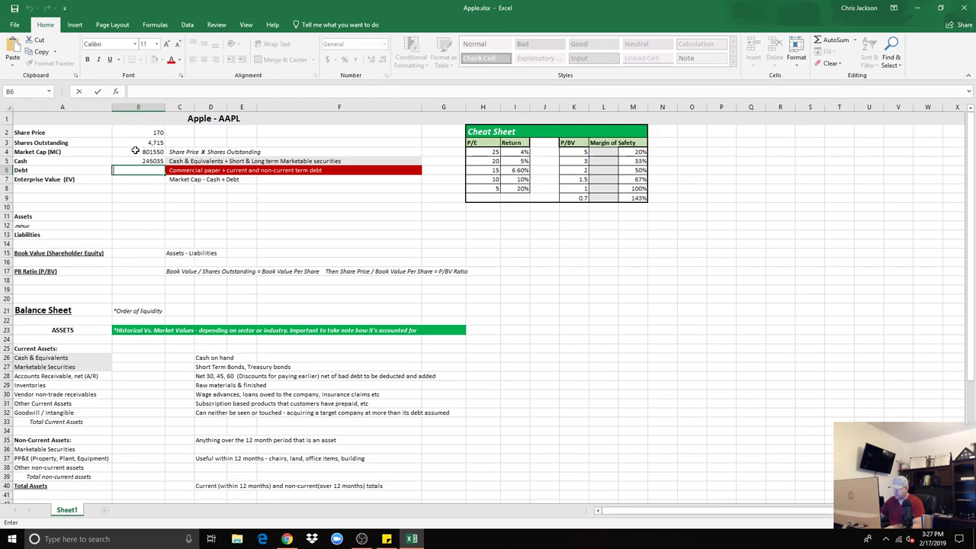
{"action": "left_click", "coordinate": [286, 539]}
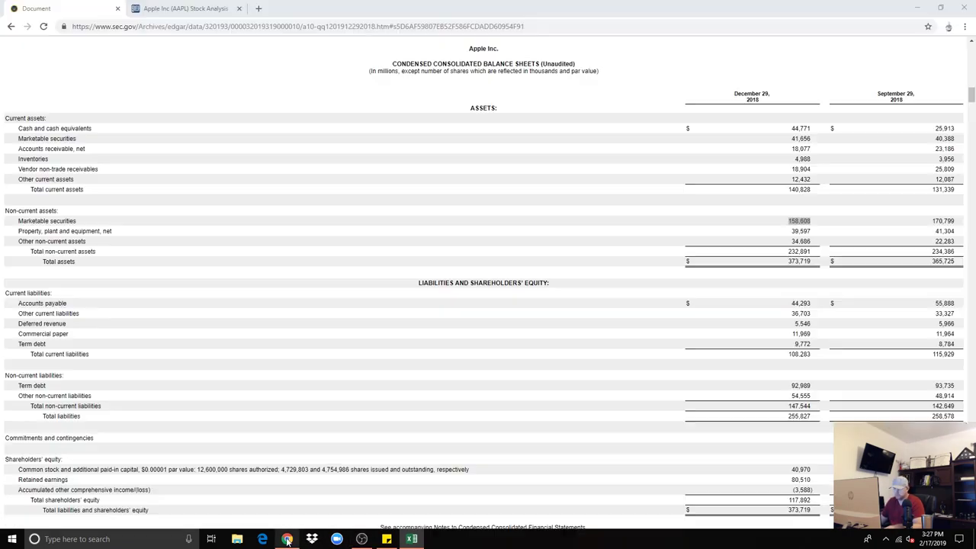
{"action": "double_click", "coordinate": [804, 333]}
{"action": "right_click", "coordinate": [804, 333]}
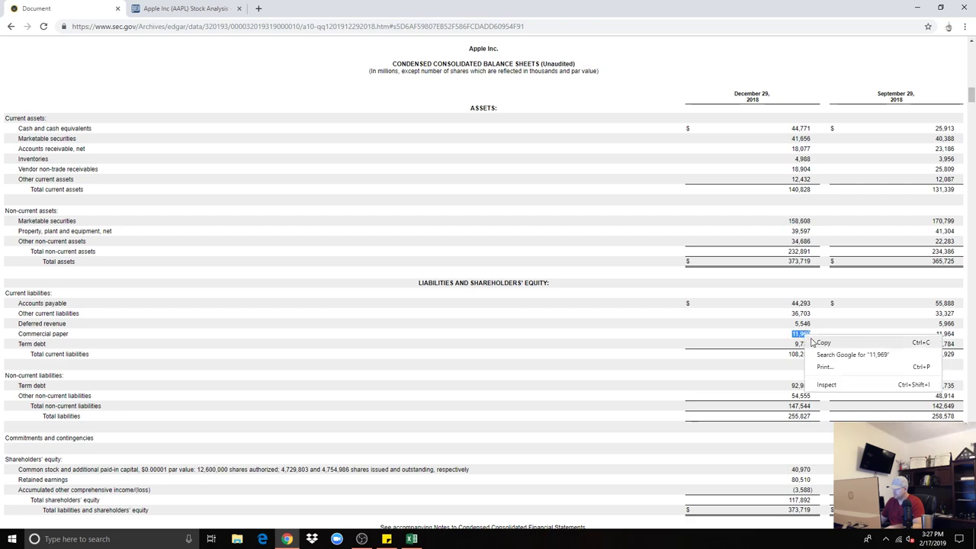
{"action": "left_click", "coordinate": [830, 341]}
{"action": "key", "text": "alt+Tab"}
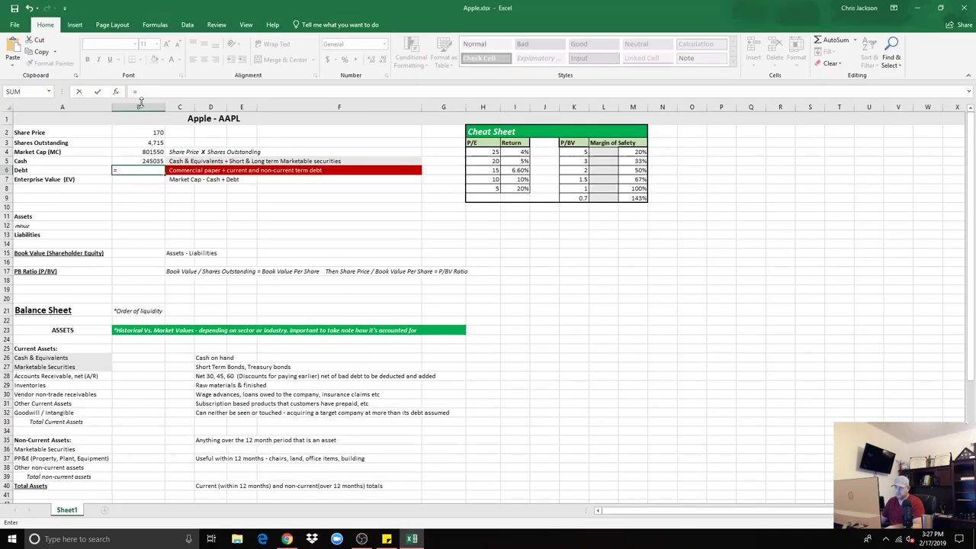
{"action": "key", "text": "ctrl+v"}
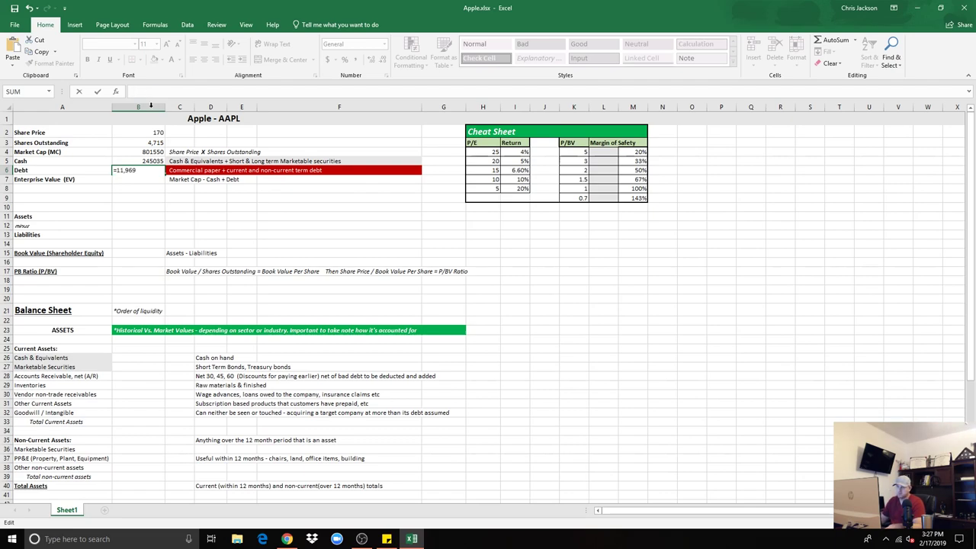
{"action": "key", "text": "BackSpace"}
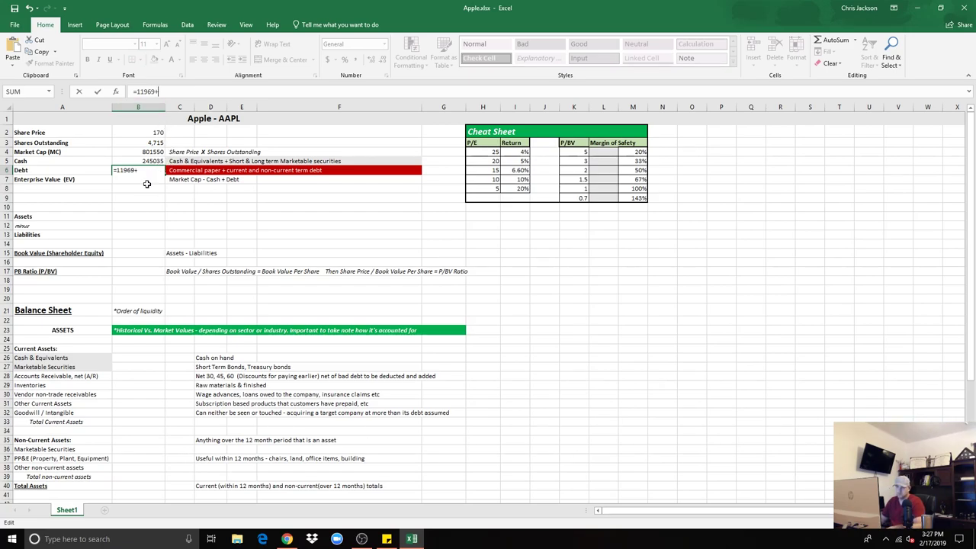
{"action": "type", "text": "+"}
- Find both term debt lines in the 10-Q in Chrome and add the current one to Excel's B6 formula, making it =11969+9772
{"action": "left_click", "coordinate": [286, 539]}
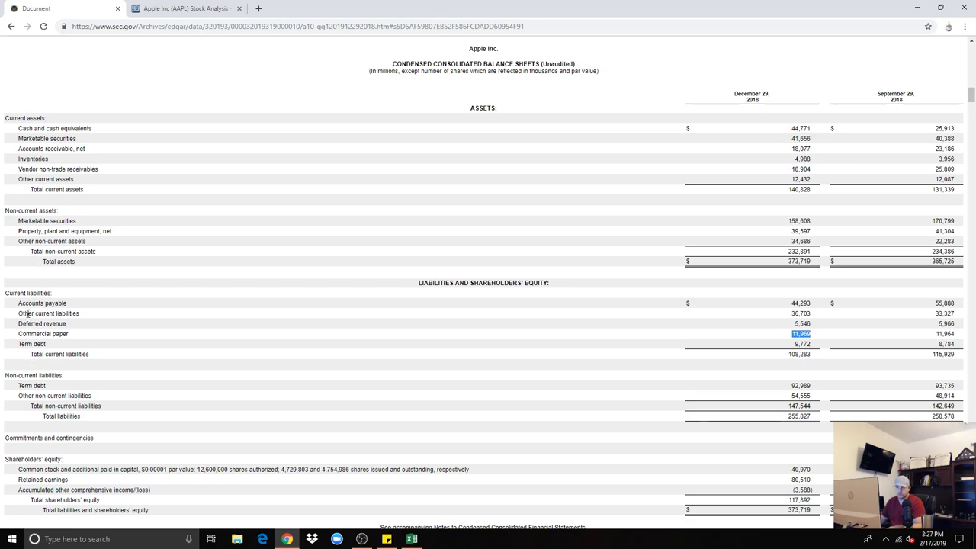
{"action": "left_click_drag", "start_coordinate": [45, 344], "coordinate": [20, 350]}
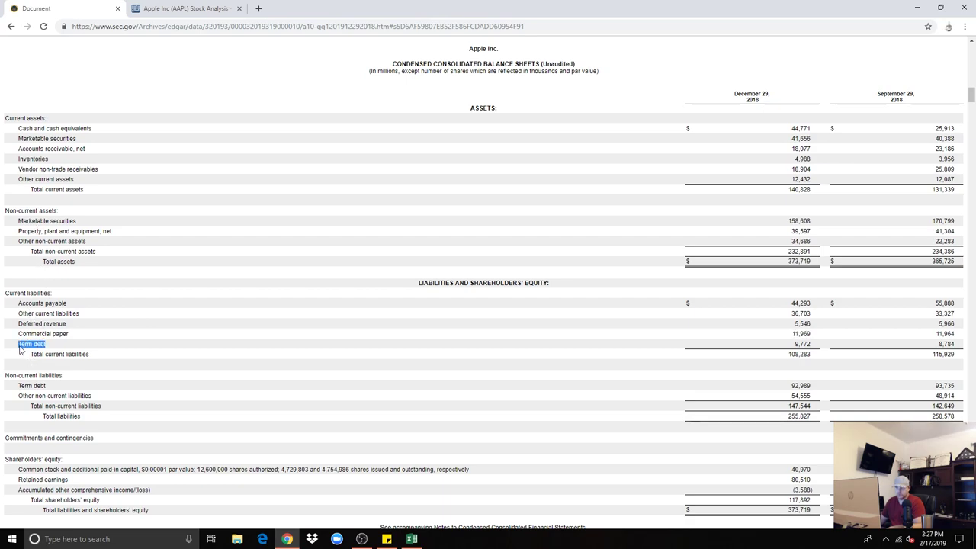
{"action": "left_click_drag", "start_coordinate": [46, 386], "coordinate": [18, 387]}
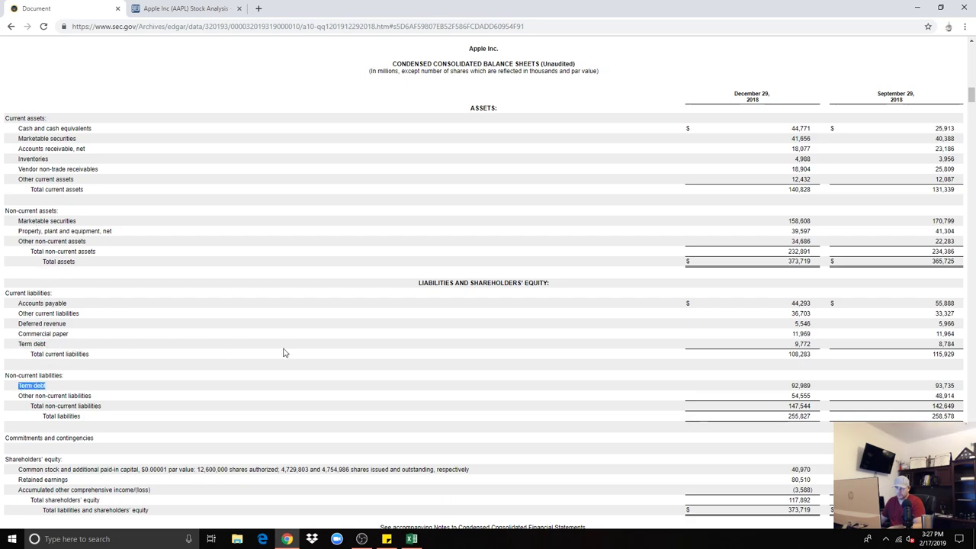
{"action": "left_click_drag", "start_coordinate": [812, 347], "coordinate": [787, 347]}
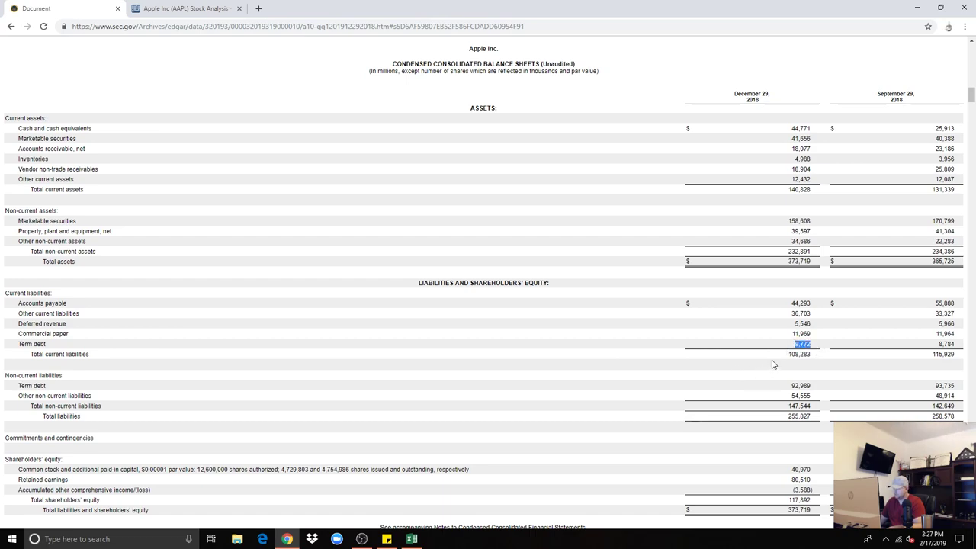
{"action": "right_click", "coordinate": [800, 344]}
{"action": "left_click", "coordinate": [818, 352]}
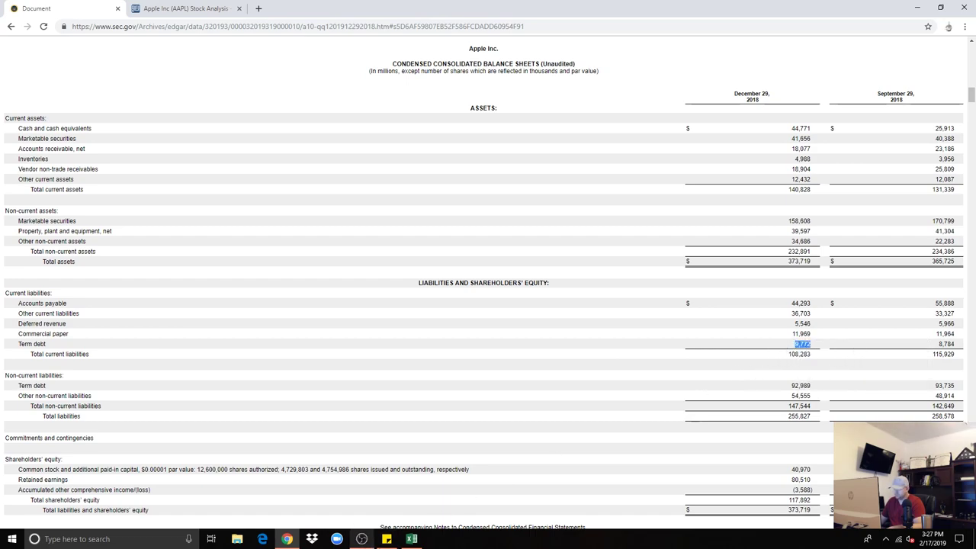
{"action": "left_click", "coordinate": [410, 539]}
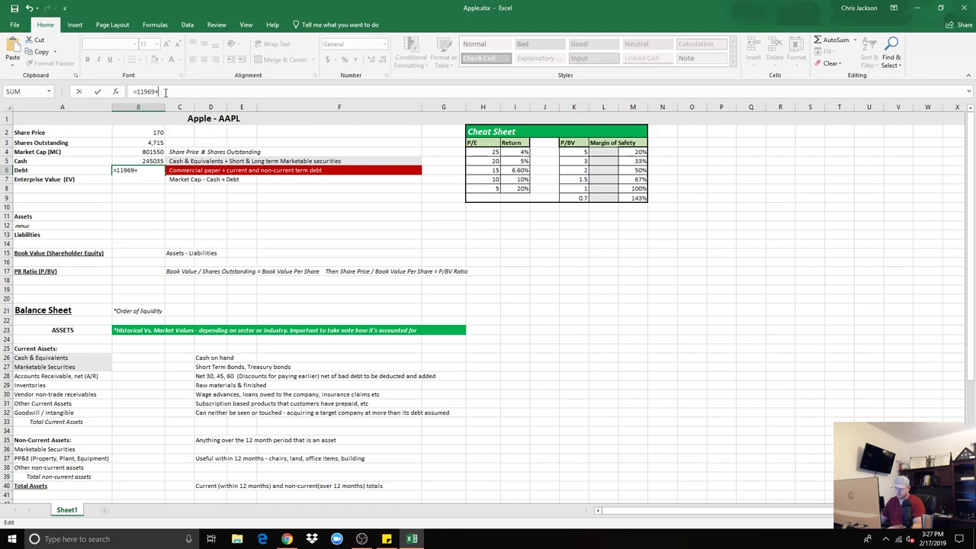
{"action": "key", "text": "ctrl+v"}
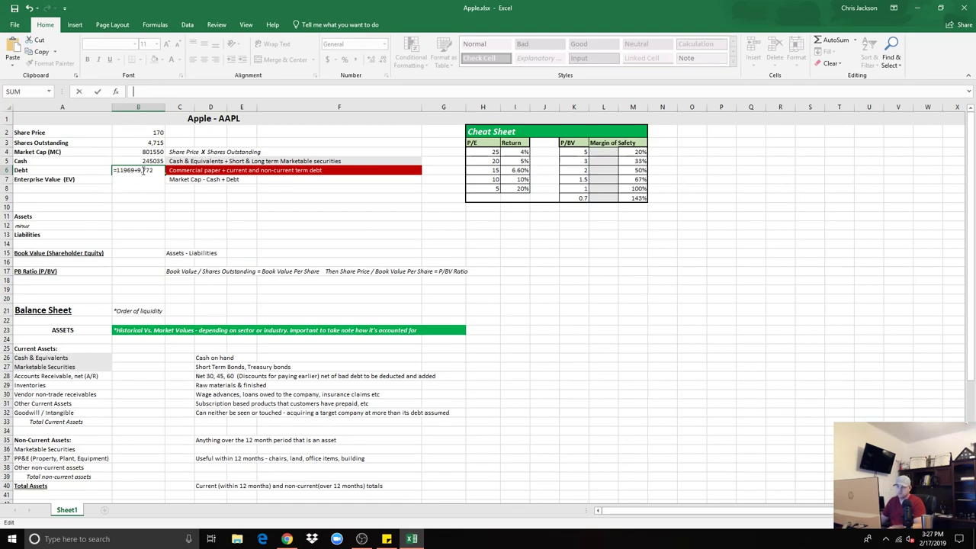
{"action": "left_click", "coordinate": [143, 170]}
{"action": "key", "text": "BackSpace"}
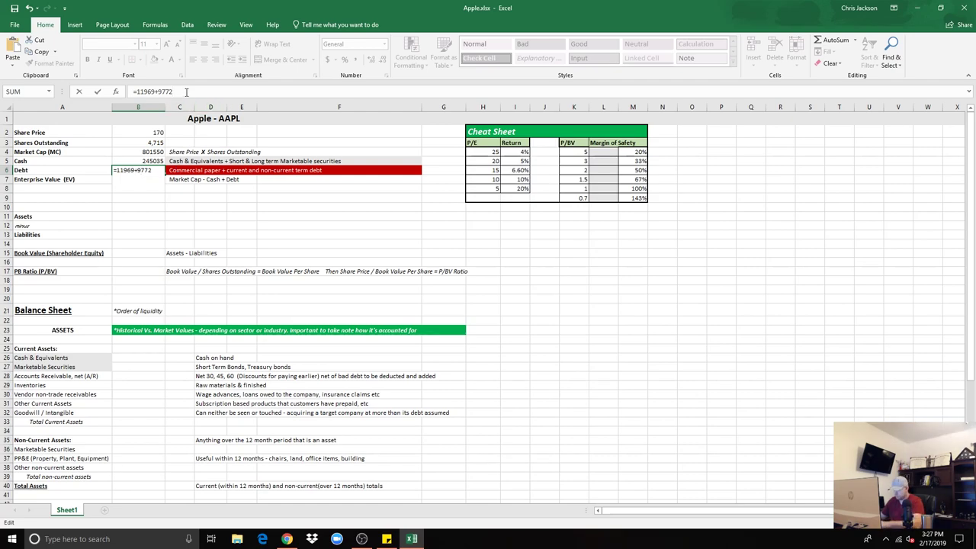
- Copy the non-current term debt figure, 92,989, from the 10-Q in Chrome and complete Excel's B6 formula as =11969+9772+92989
{"action": "left_click", "coordinate": [286, 539]}
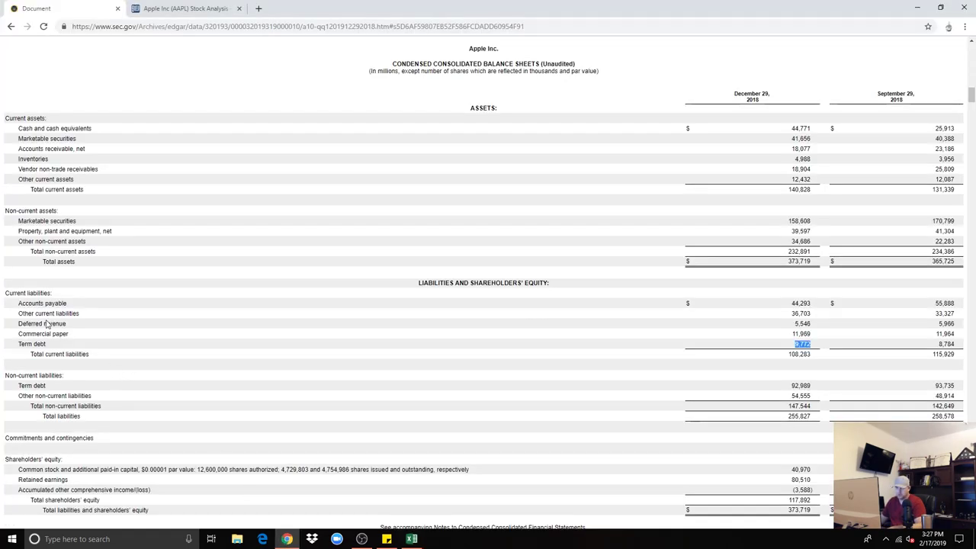
{"action": "double_click", "coordinate": [804, 385]}
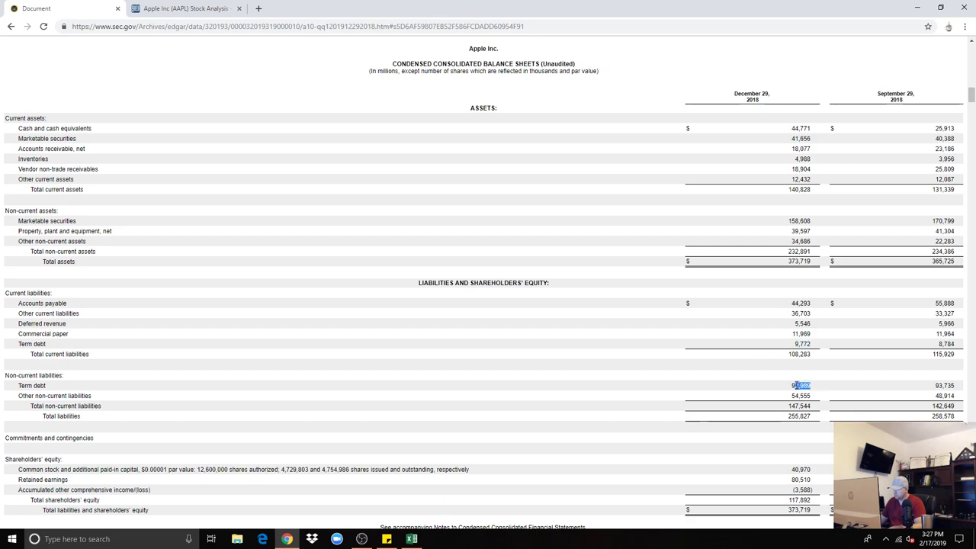
{"action": "right_click", "coordinate": [806, 390]}
{"action": "left_click", "coordinate": [815, 394]}
{"action": "left_click", "coordinate": [412, 539]}
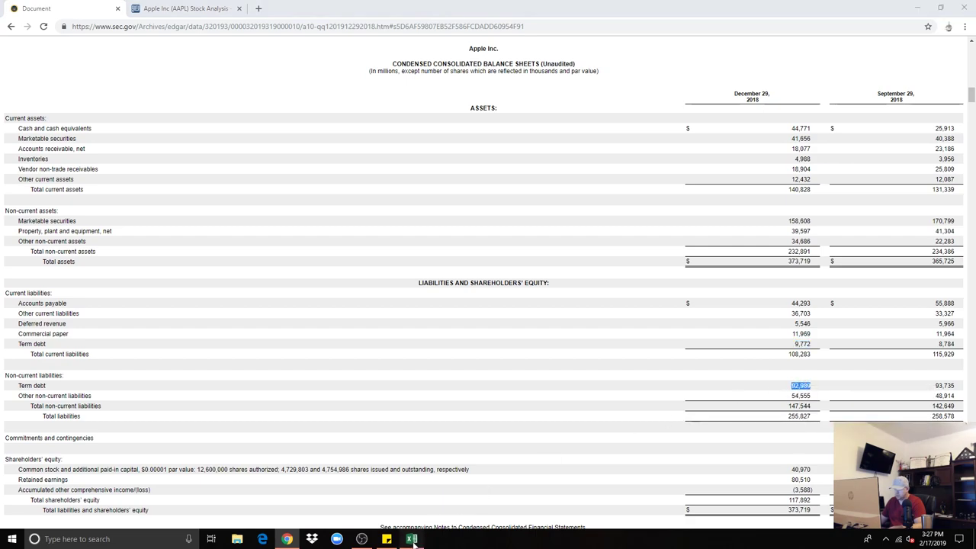
{"action": "left_click", "coordinate": [164, 171]}
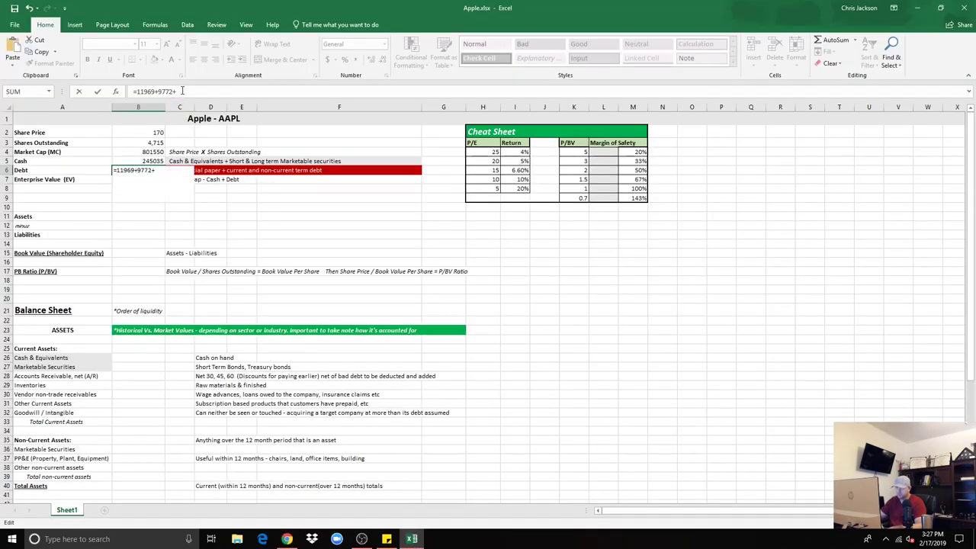
{"action": "key", "text": "ctrl+v"}
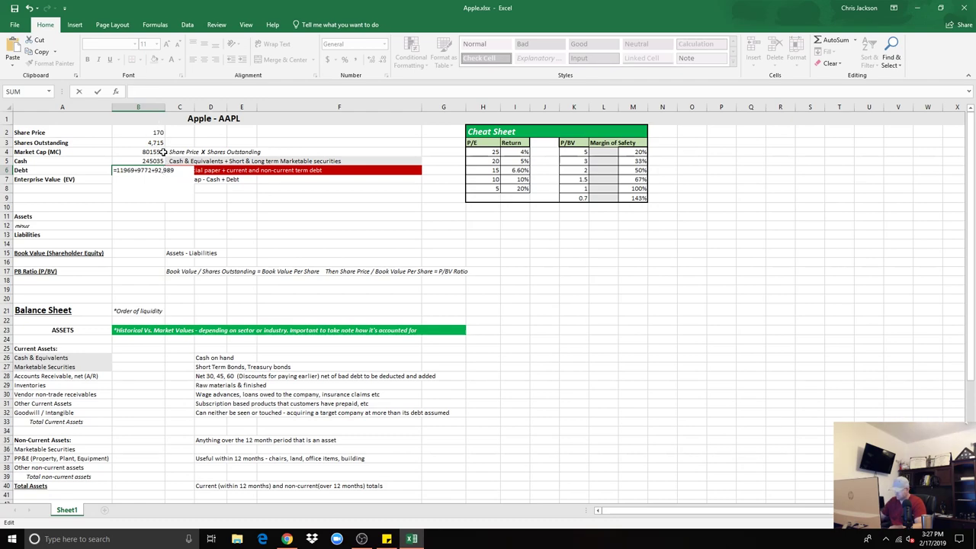
{"action": "key", "text": "Return"}
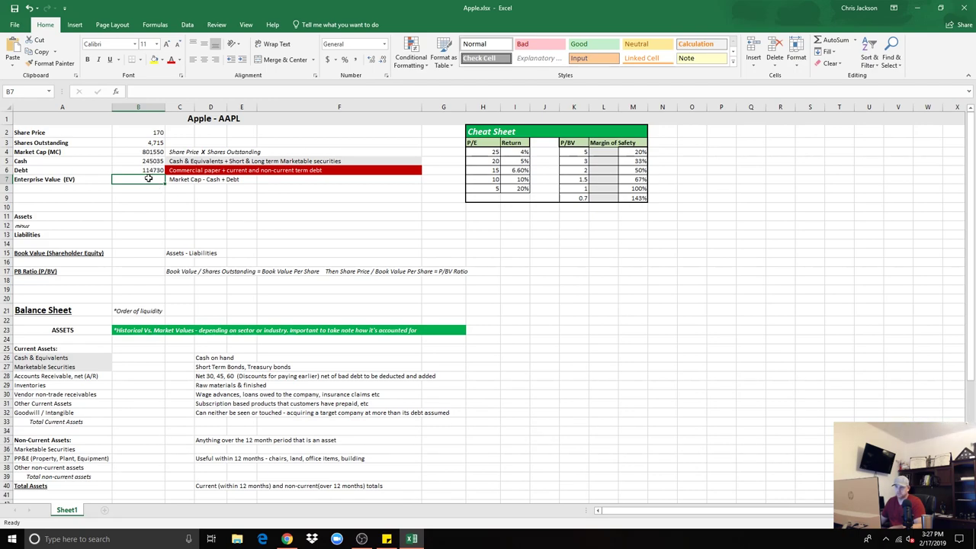
- Calculate Enterprise Value in cell B7 as market cap minus cash plus debt with the formula =B4-B5+B6
{"action": "type", "text": "="}
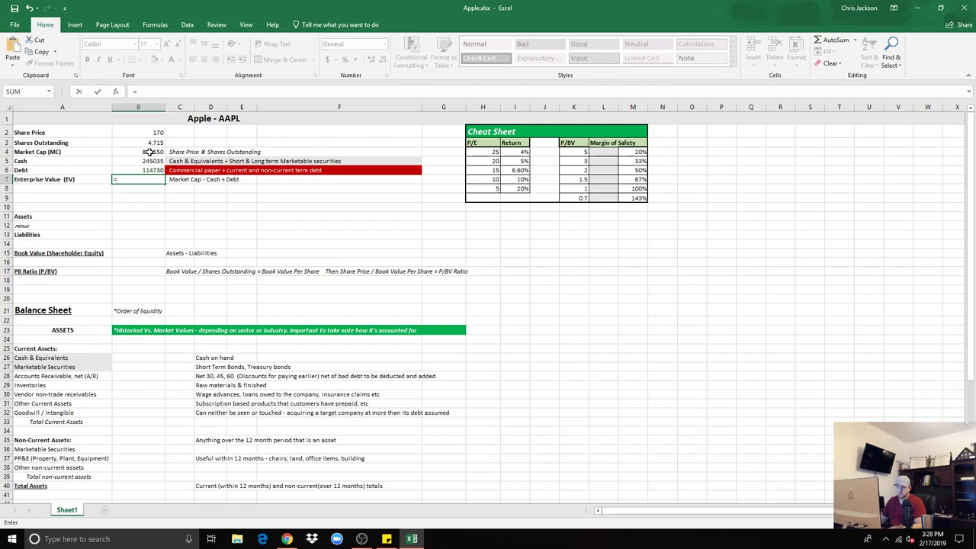
{"action": "left_click", "coordinate": [150, 152]}
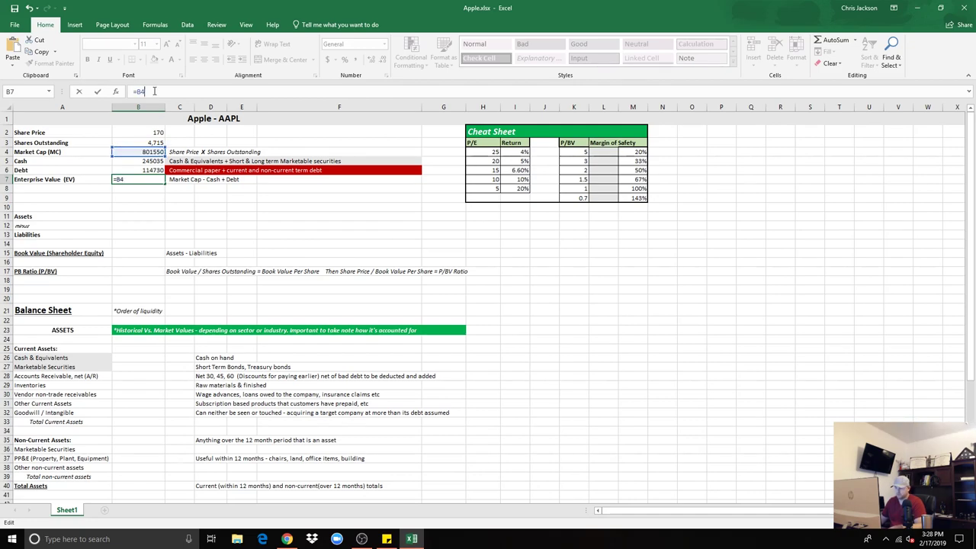
{"action": "left_click", "coordinate": [153, 90]}
{"action": "left_click", "coordinate": [152, 161]}
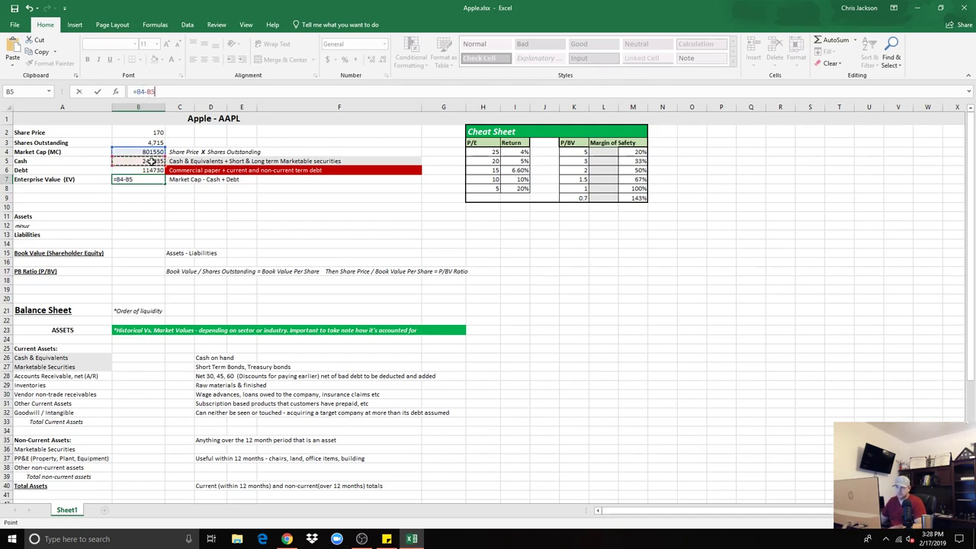
{"action": "type", "text": "+"}
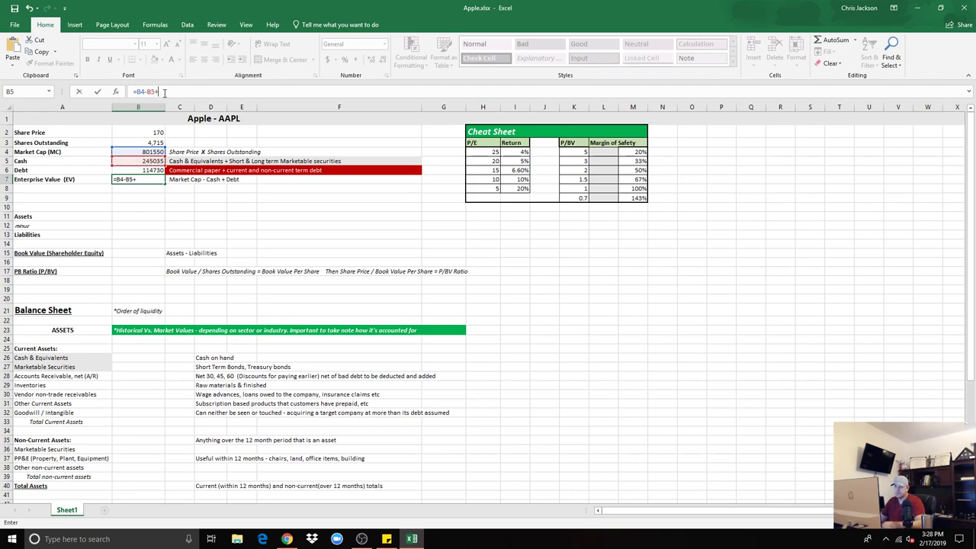
{"action": "left_click", "coordinate": [150, 170]}
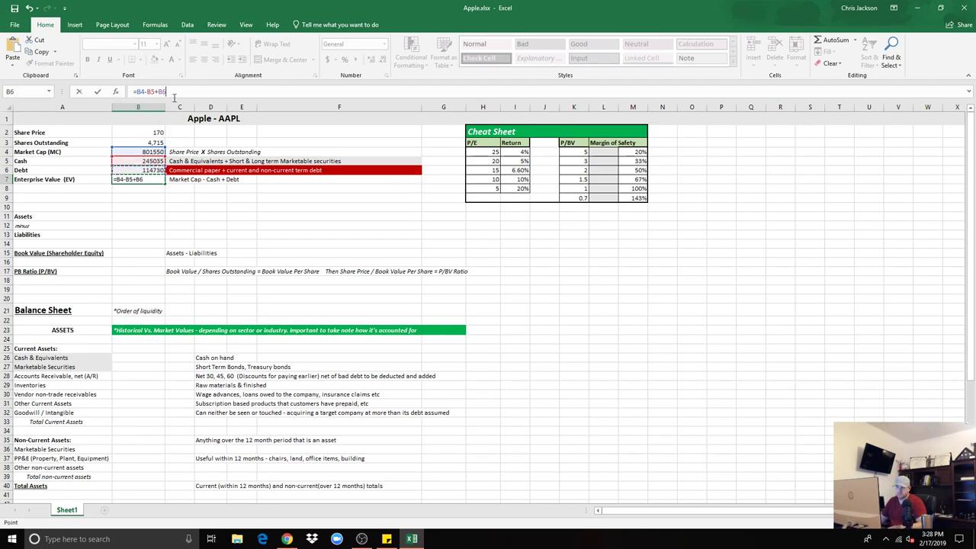
{"action": "key", "text": "Return"}
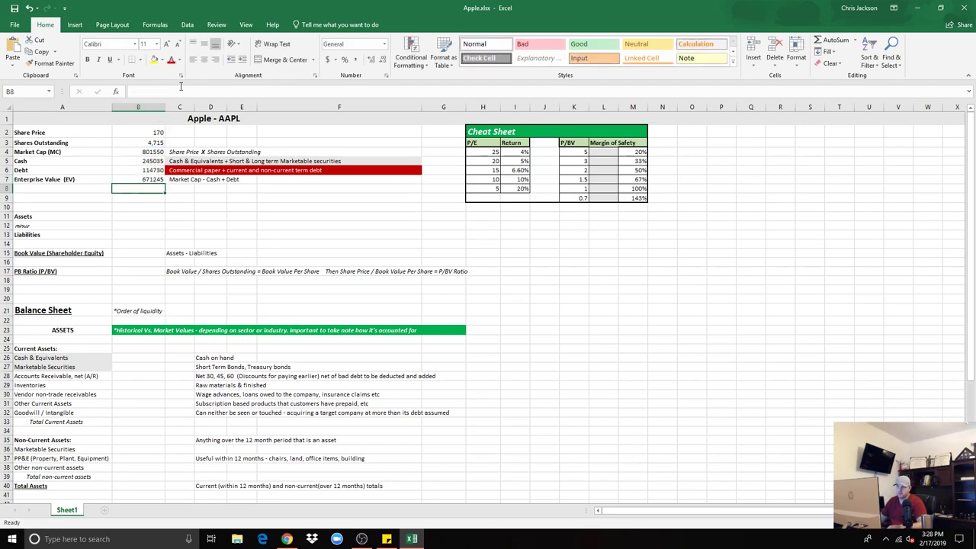
- Examine the current, non-current and total assets lines and total shareholders' equity in the 10-Q balance sheet in Chrome
{"action": "left_click", "coordinate": [152, 217]}
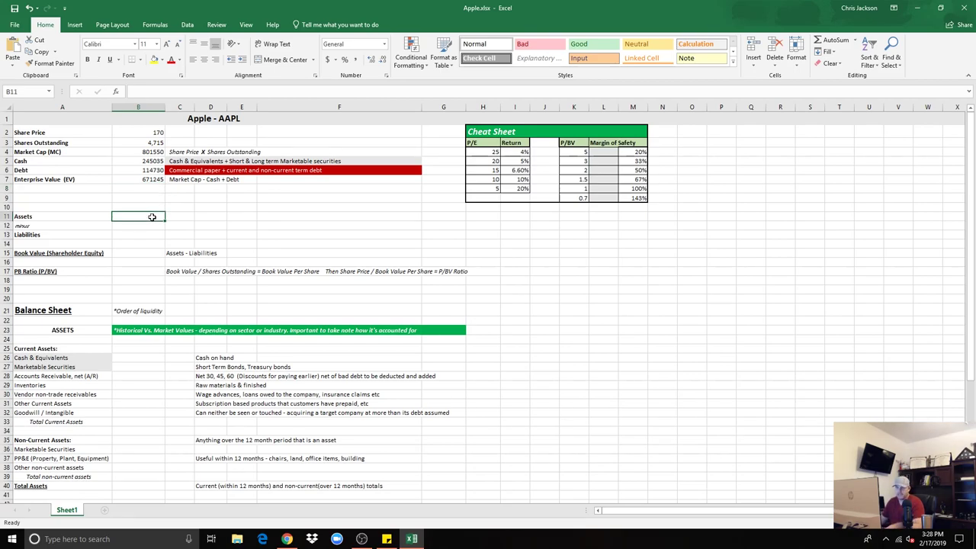
{"action": "left_click", "coordinate": [287, 539]}
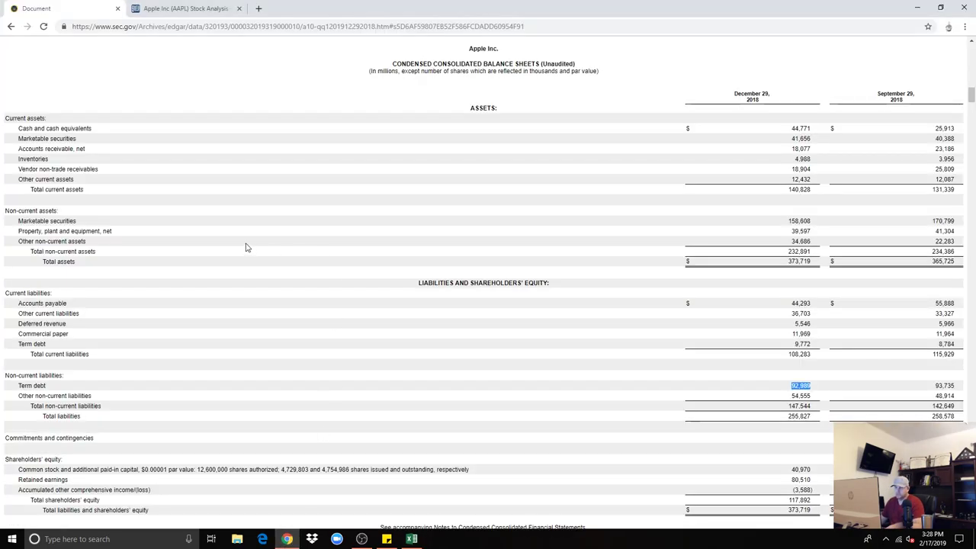
{"action": "double_click", "coordinate": [797, 262]}
{"action": "left_click_drag", "start_coordinate": [76, 263], "coordinate": [43, 263]}
{"action": "left_click_drag", "start_coordinate": [27, 191], "coordinate": [84, 191]}
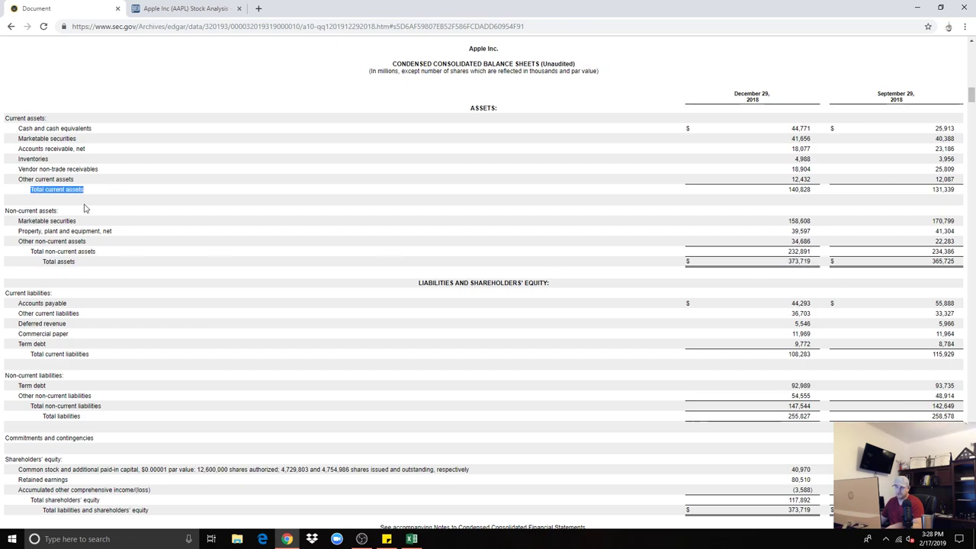
{"action": "left_click_drag", "start_coordinate": [22, 253], "coordinate": [122, 257]}
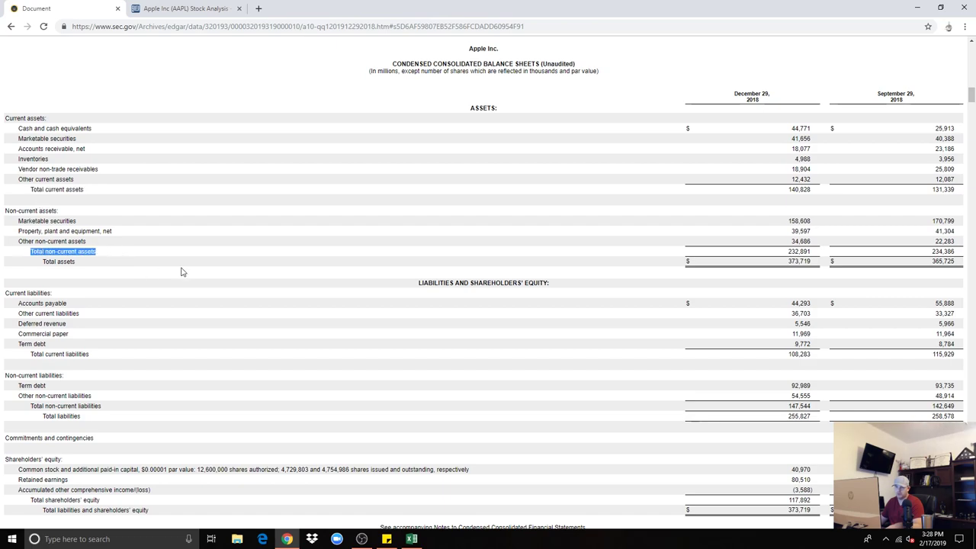
{"action": "left_click", "coordinate": [800, 261]}
{"action": "double_click", "coordinate": [799, 261]}
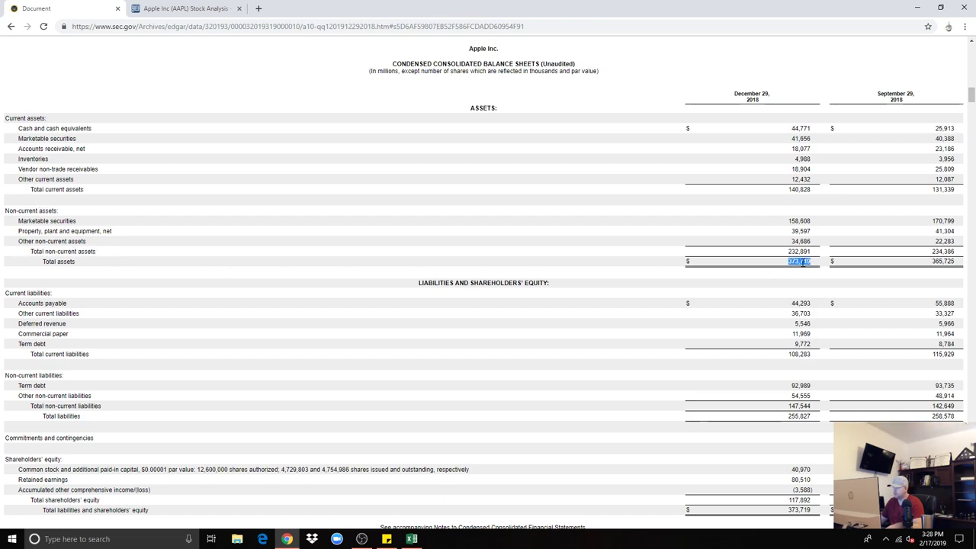
{"action": "right_click", "coordinate": [800, 262]}
{"action": "left_click", "coordinate": [819, 270]}
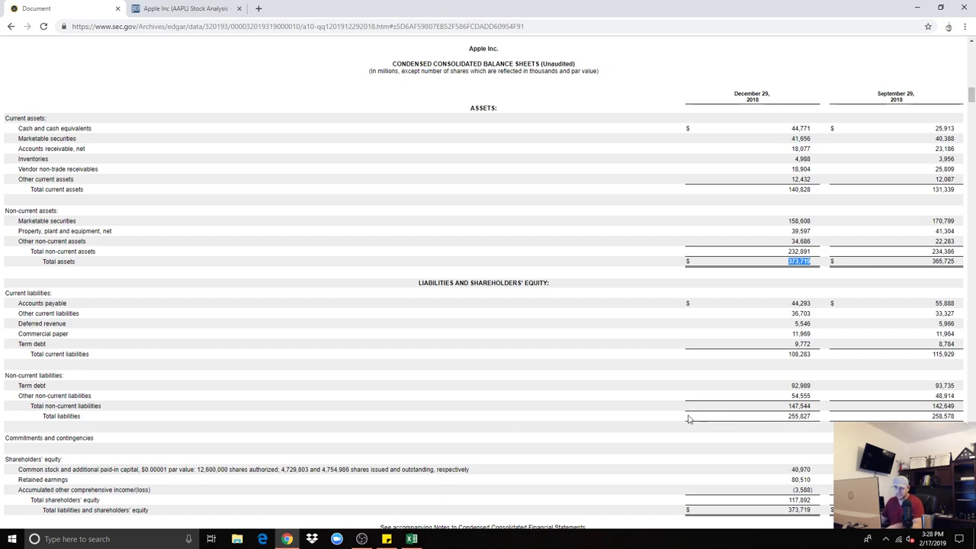
{"action": "scroll", "coordinate": [689, 418], "scroll_direction": "down", "scroll_amount": 2}
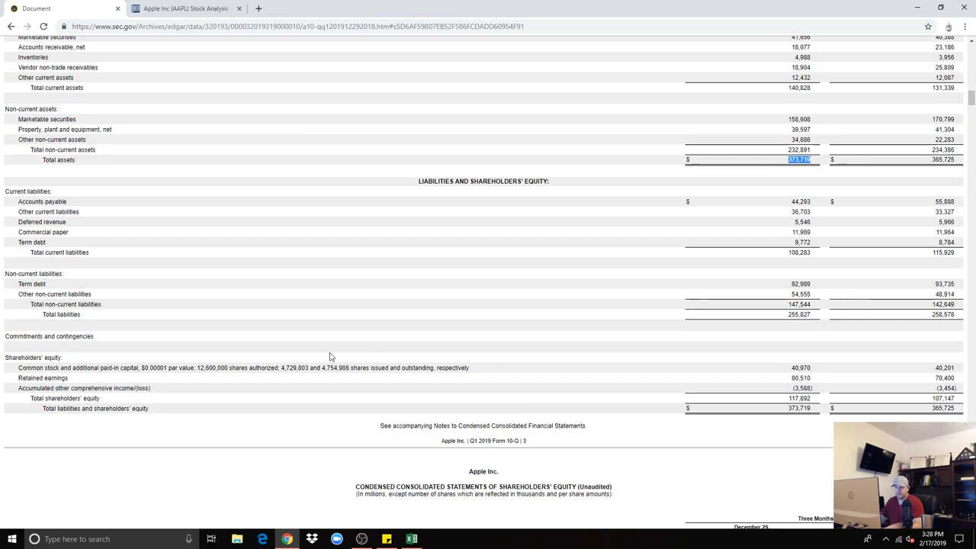
{"action": "left_click_drag", "start_coordinate": [32, 402], "coordinate": [100, 399]}
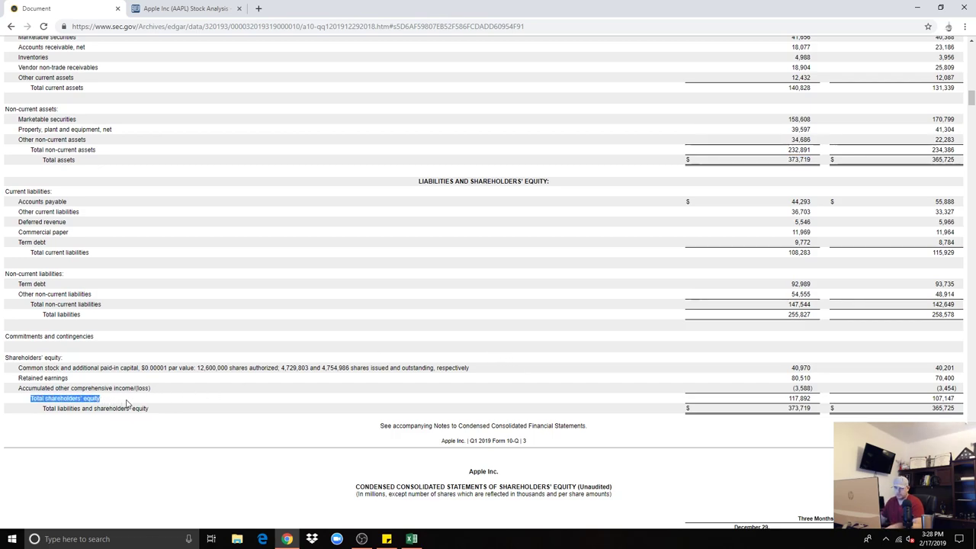
{"action": "left_click_drag", "start_coordinate": [811, 398], "coordinate": [787, 399]}
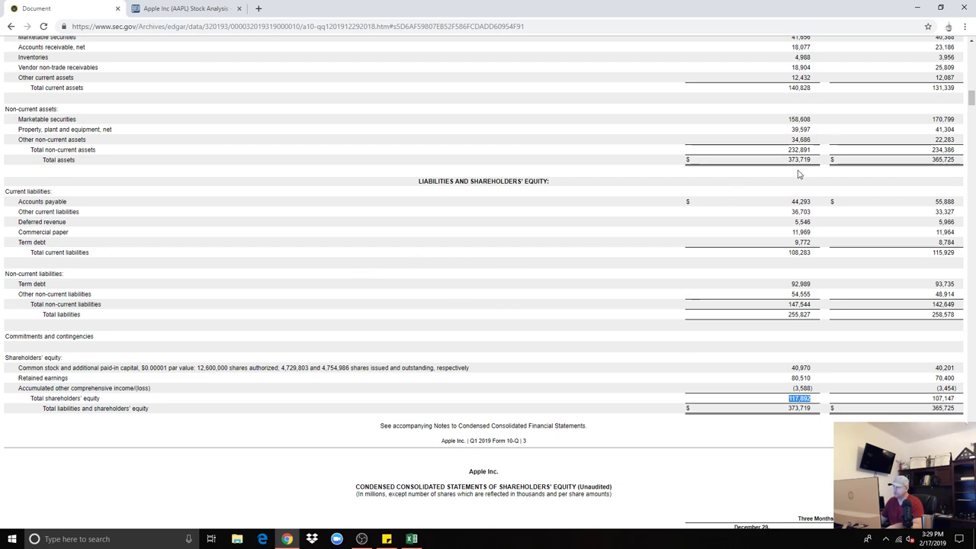
- Try to paste the December 29, 2018 total assets figure, 373,719, from the 10-Q directly into Excel's Assets cell B11
{"action": "left_click_drag", "start_coordinate": [812, 160], "coordinate": [790, 159]}
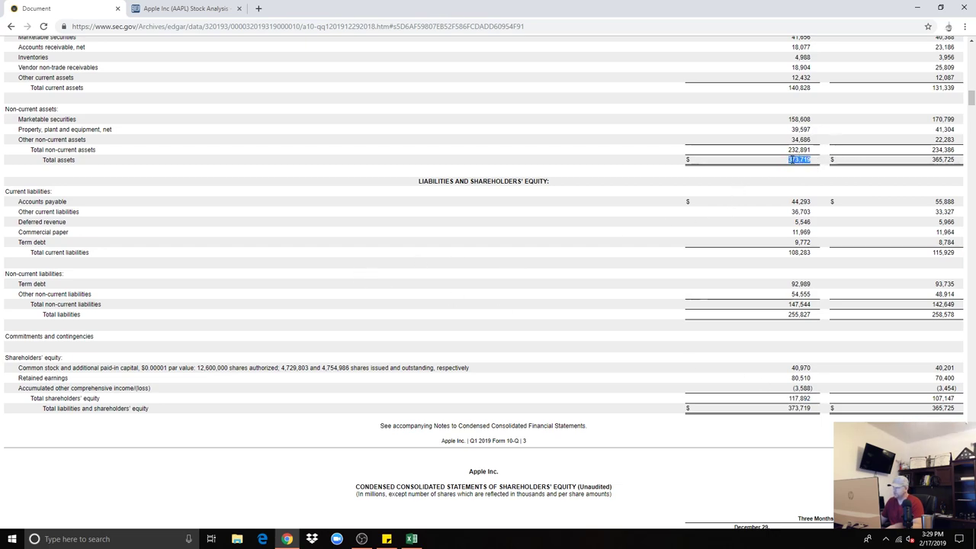
{"action": "right_click", "coordinate": [790, 159]}
{"action": "left_click", "coordinate": [805, 165]}
{"action": "left_click", "coordinate": [411, 539]}
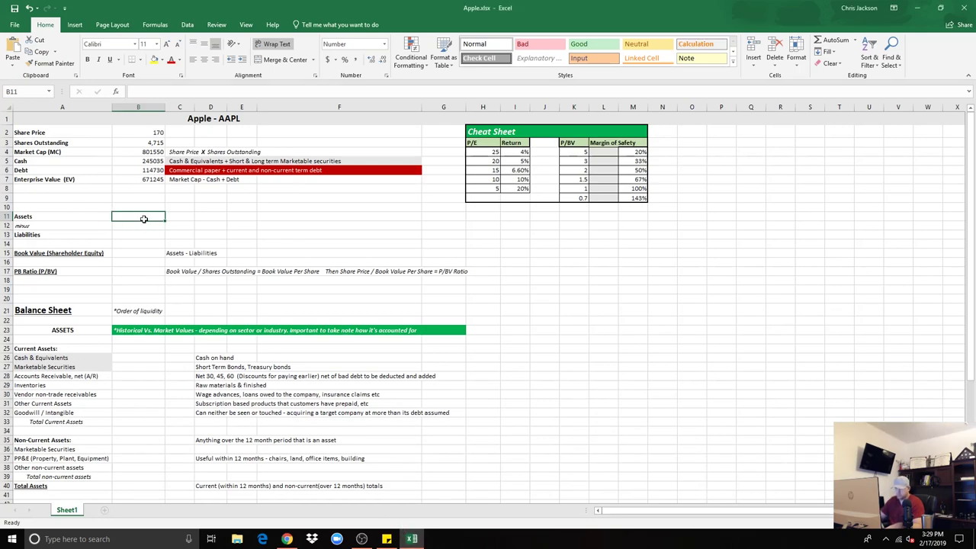
{"action": "key", "text": "ctrl+v"}
{"action": "key", "text": "Return"}
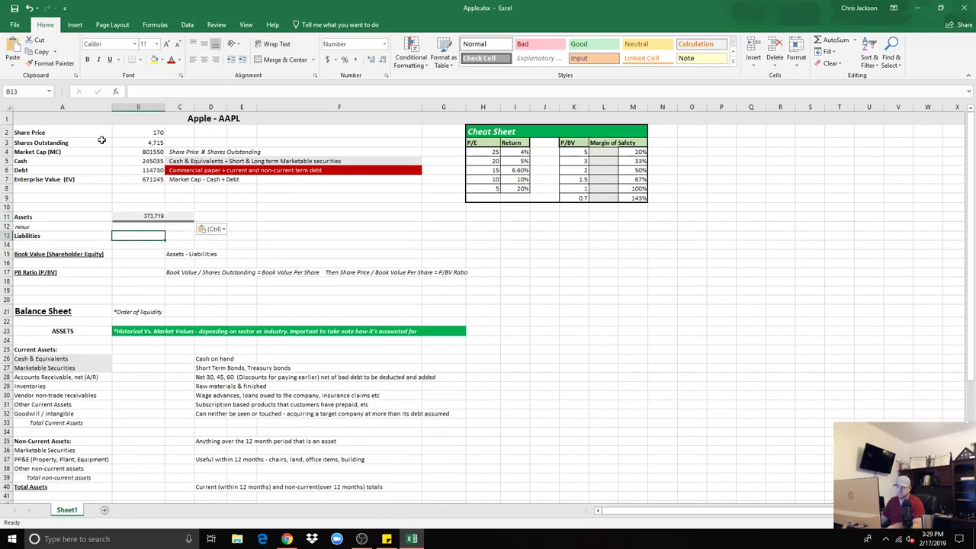
{"action": "left_click", "coordinate": [29, 8]}
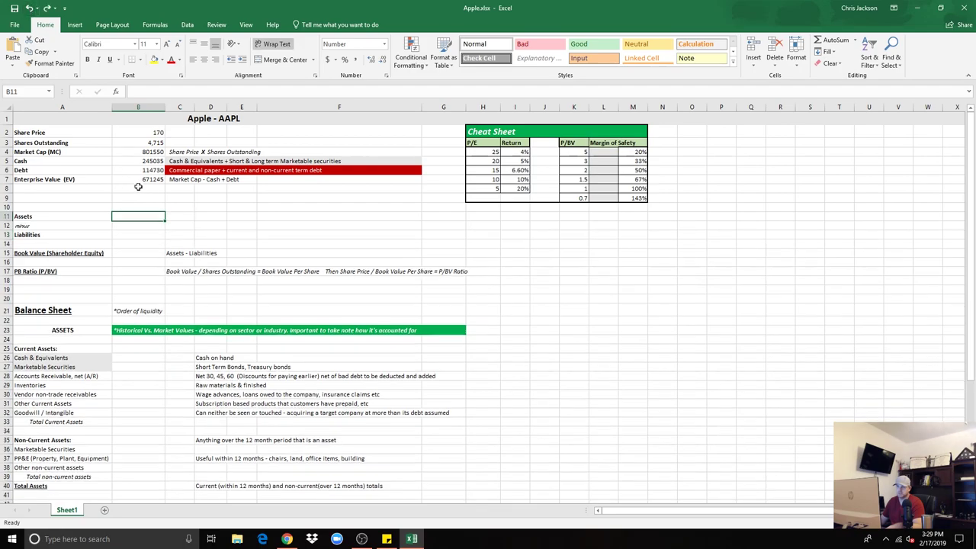
{"action": "right_click", "coordinate": [153, 105]}
{"action": "left_click", "coordinate": [176, 101]}
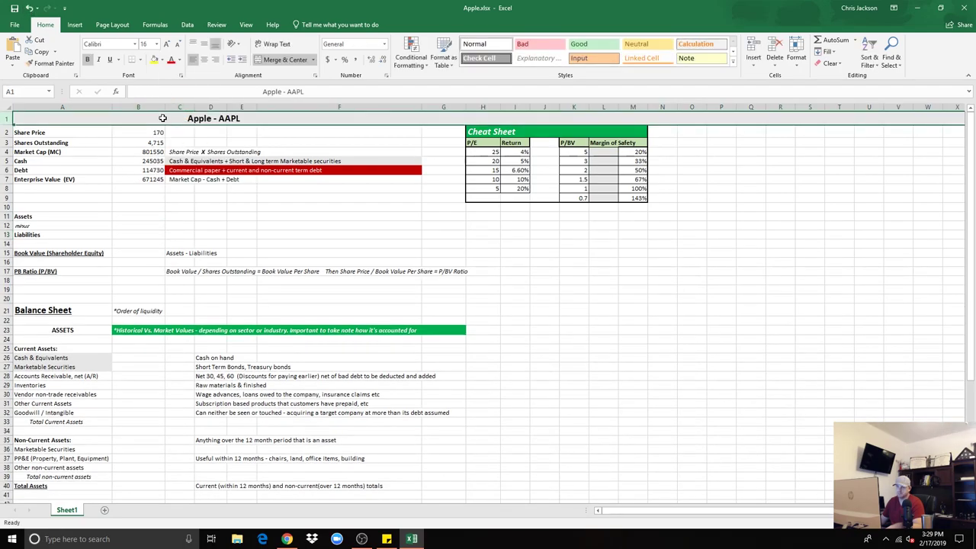
{"action": "left_click", "coordinate": [150, 216]}
{"action": "right_click", "coordinate": [153, 218]}
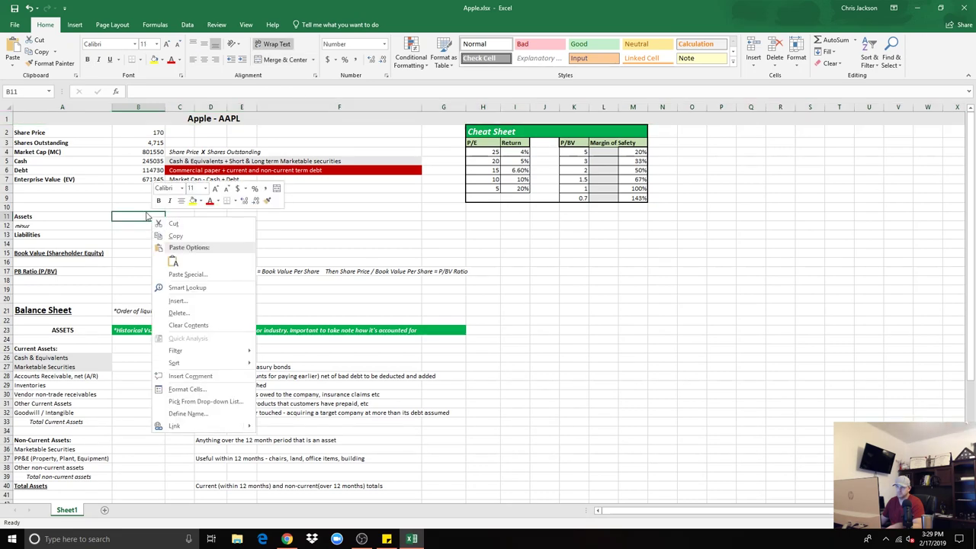
{"action": "left_click", "coordinate": [145, 217]}
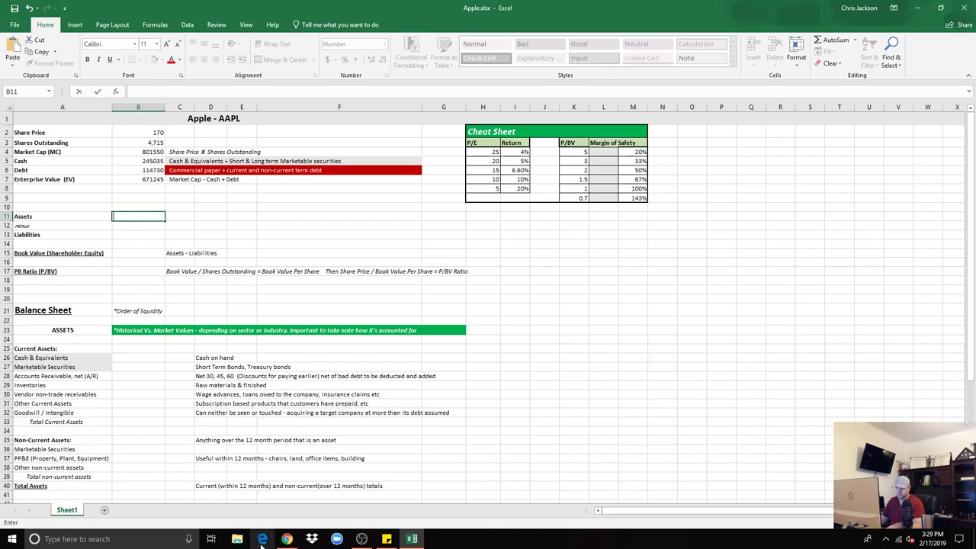
- Copy total assets, 373,719, again from the 10-Q in Chrome and try pasting it as cell content while editing Excel's B11
{"action": "key", "text": "alt+Tab"}
{"action": "right_click", "coordinate": [800, 160]}
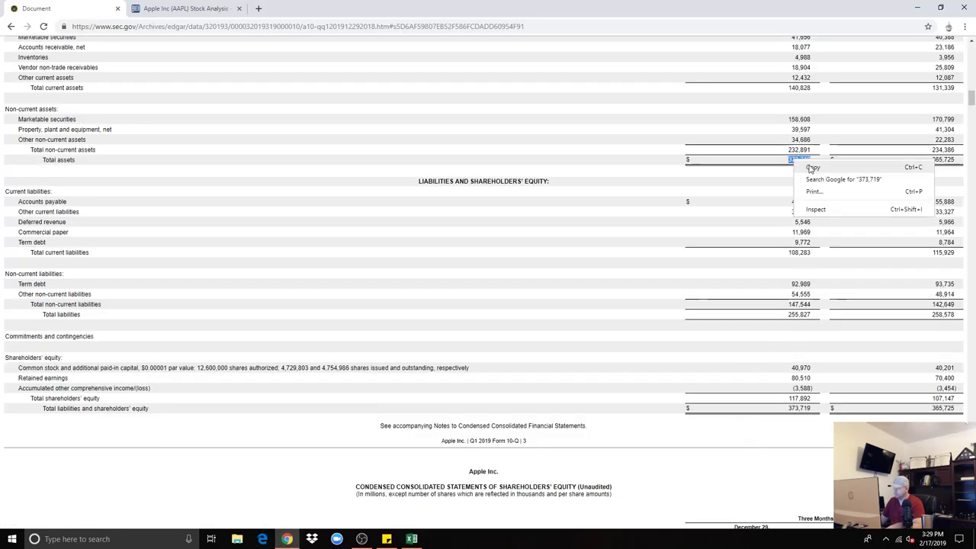
{"action": "left_click", "coordinate": [819, 165]}
{"action": "left_click", "coordinate": [415, 539]}
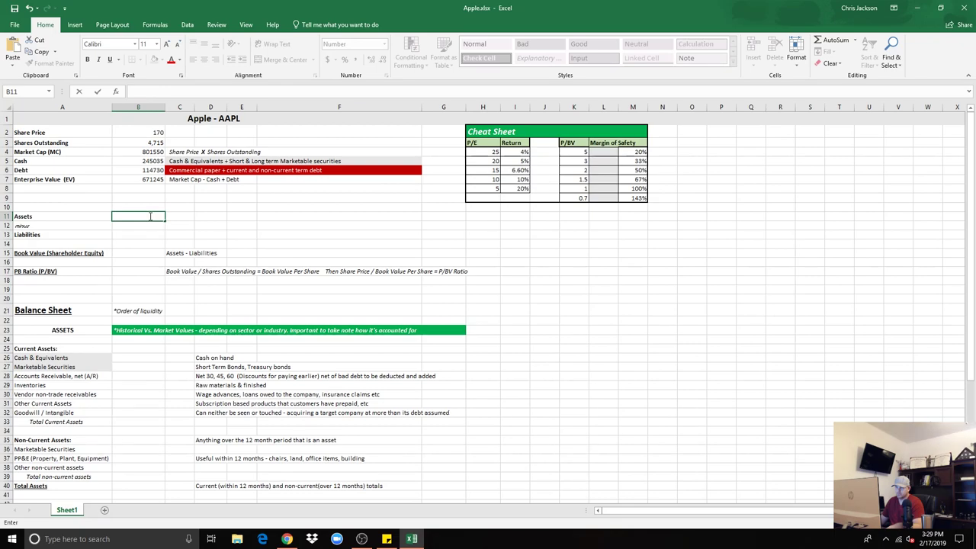
{"action": "right_click", "coordinate": [156, 220]}
{"action": "left_click", "coordinate": [160, 93]}
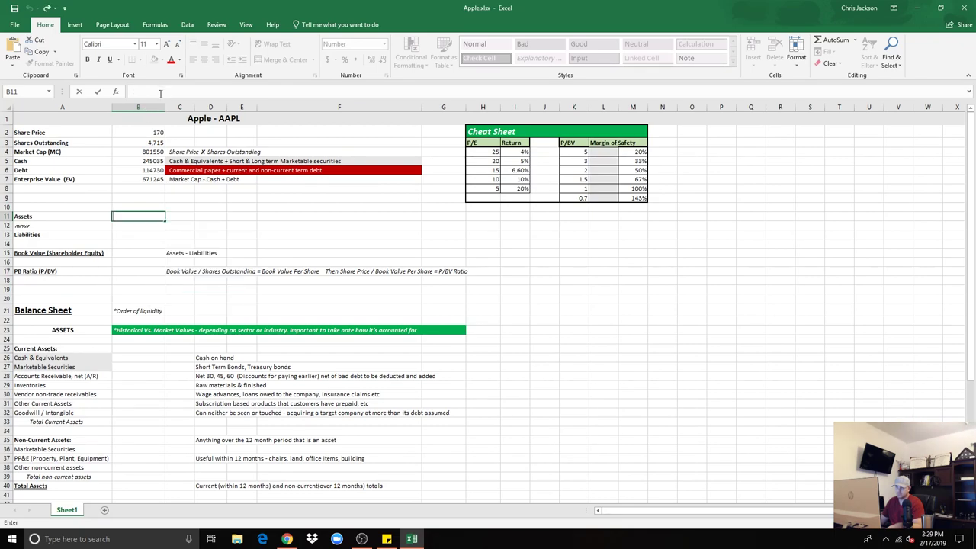
{"action": "key", "text": "ctrl+v"}
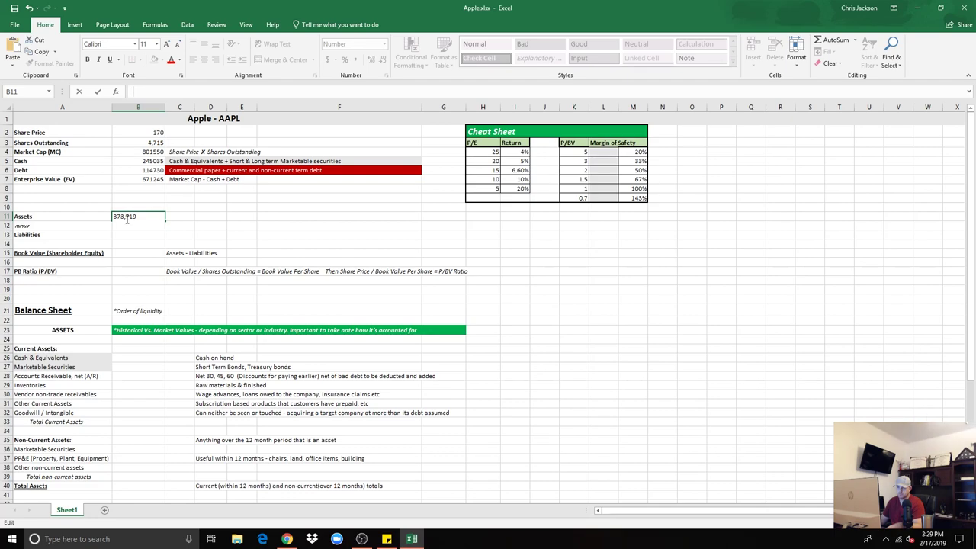
{"action": "key", "text": "Return"}
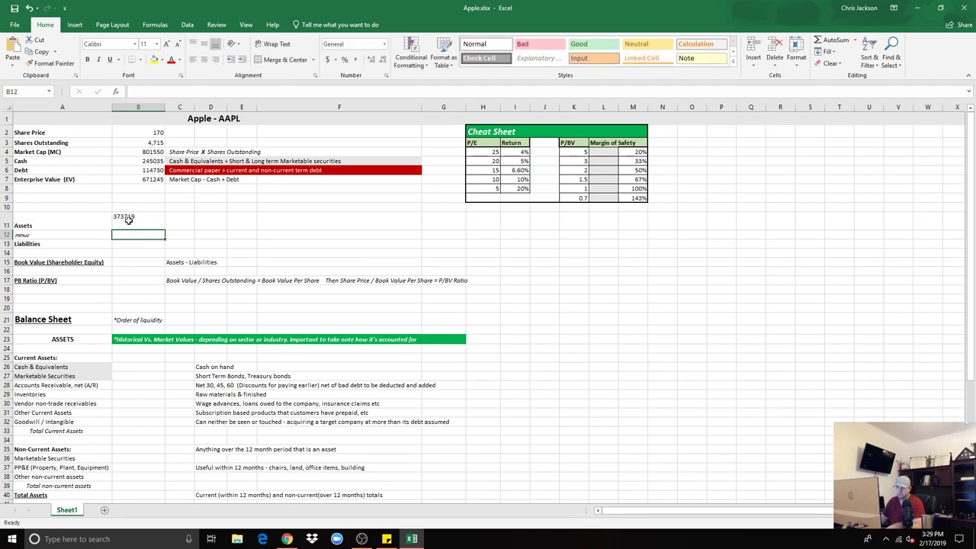
{"action": "left_click", "coordinate": [28, 11]}
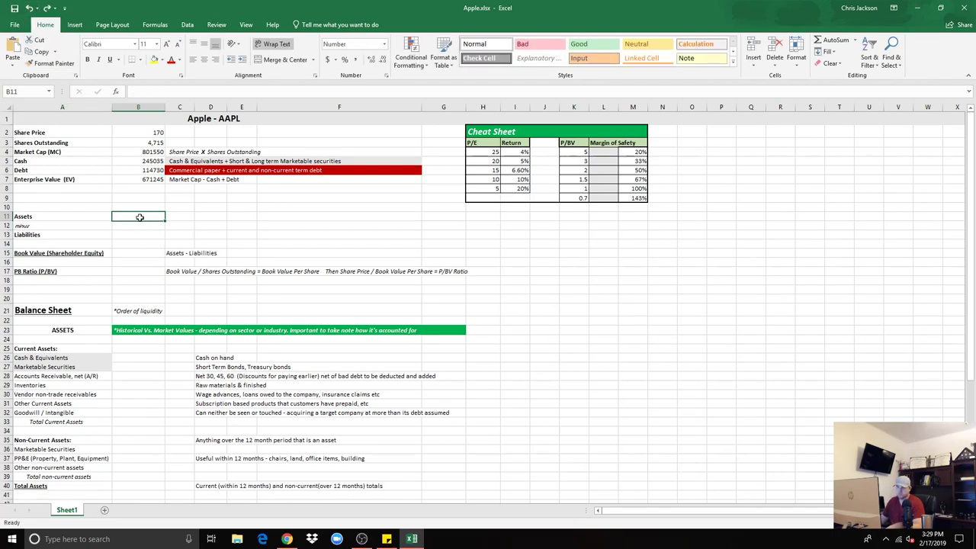
- Enter total assets of 373719 from the 10-Q in Chrome into Excel's Assets cell B11
{"action": "double_click", "coordinate": [140, 218]}
{"action": "type", "text": "373"}
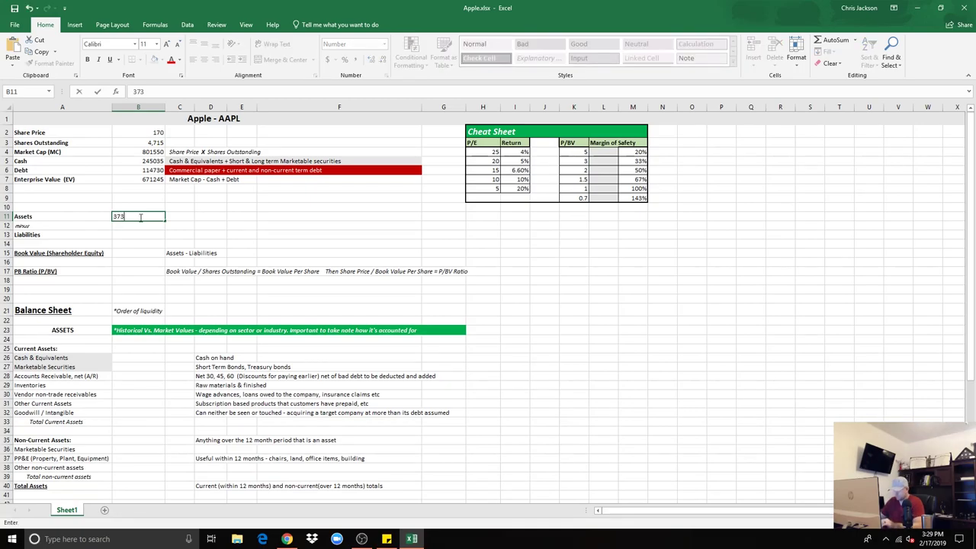
{"action": "left_click", "coordinate": [287, 539]}
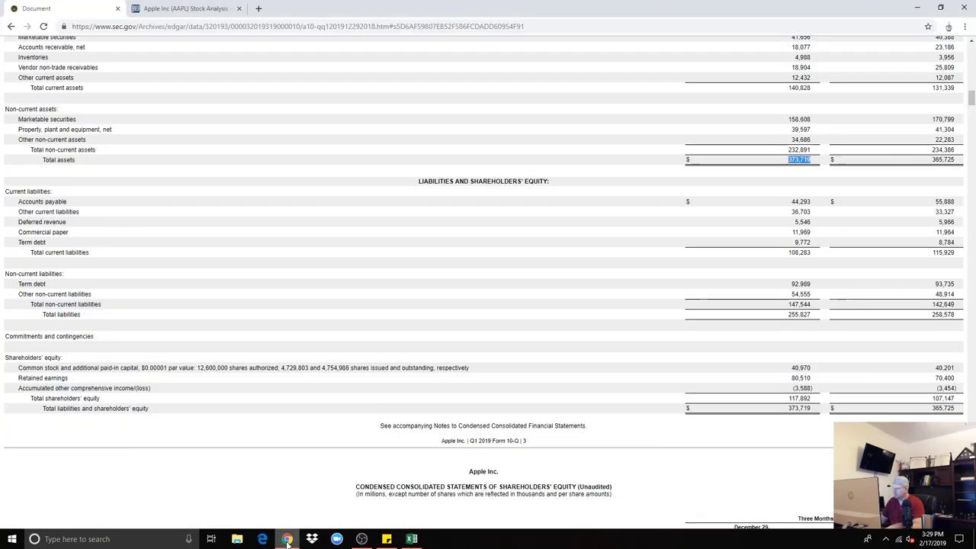
{"action": "left_click", "coordinate": [287, 539]}
{"action": "type", "text": "719"}
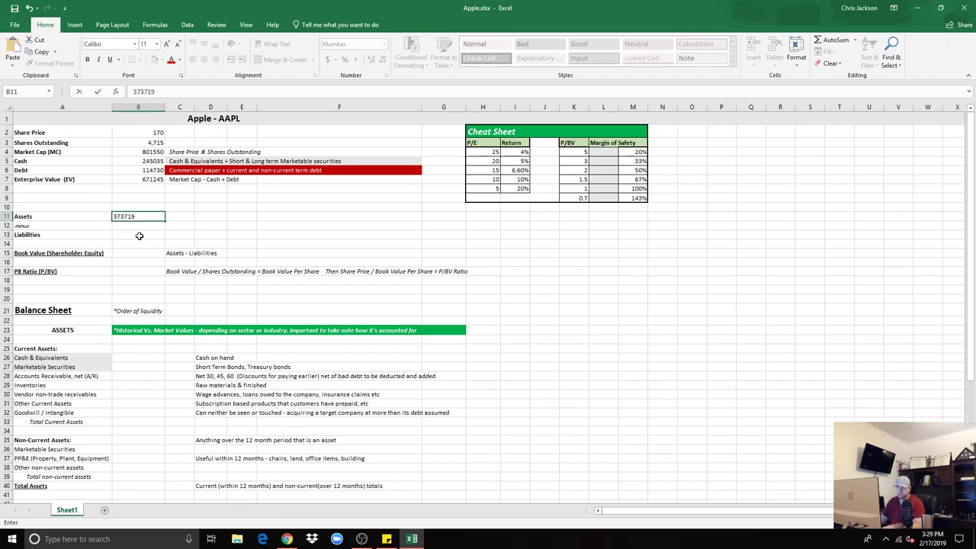
- Enter total liabilities of 255827 from the 10-Q in Chrome into Excel's Liabilities cell B13
{"action": "left_click", "coordinate": [138, 234]}
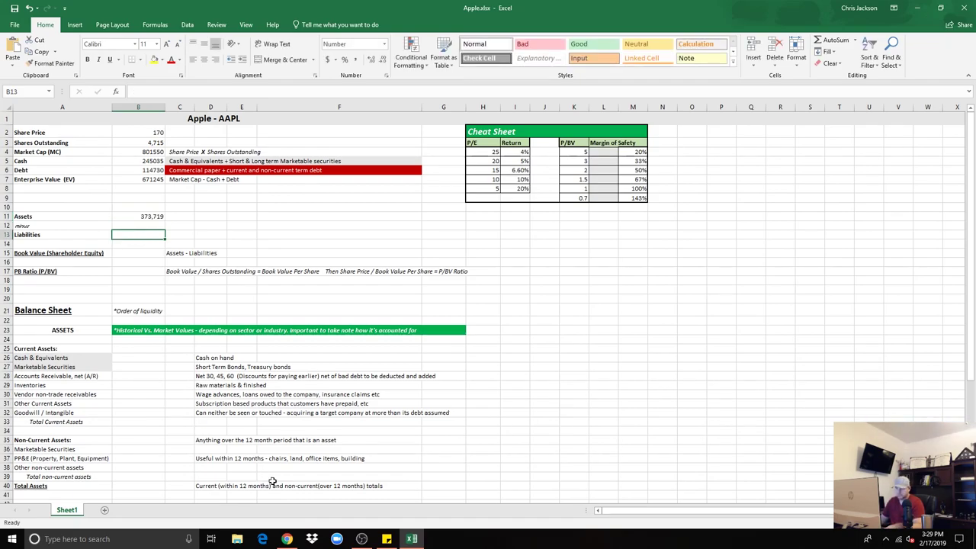
{"action": "left_click", "coordinate": [282, 539]}
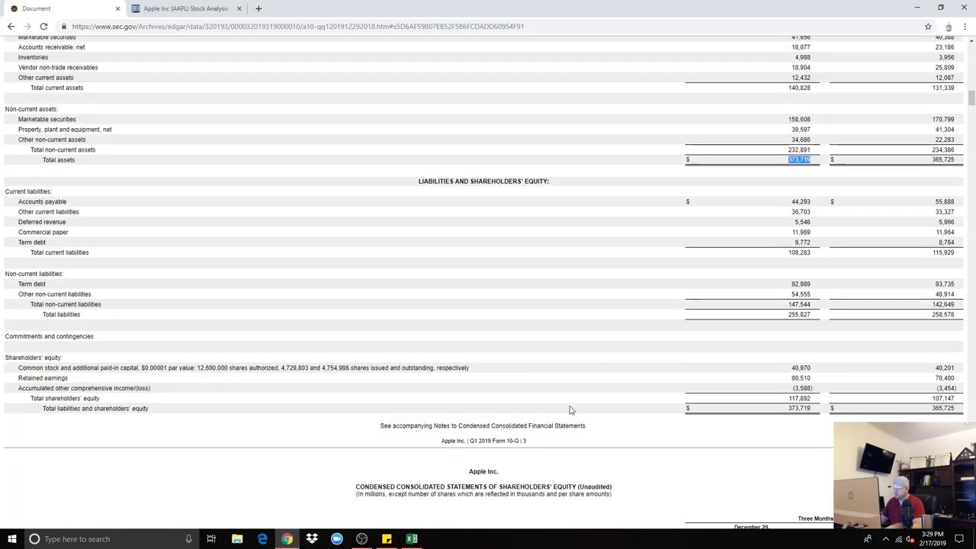
{"action": "left_click", "coordinate": [411, 539]}
{"action": "type", "text": "255,"}
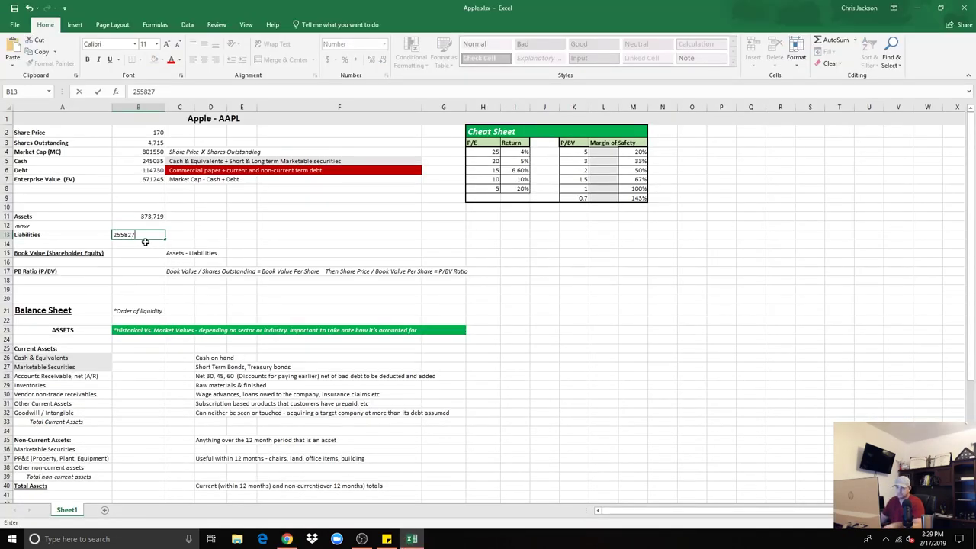
{"action": "type", "text": "827"}
- Calculate Book Value in cell B15 as assets minus liabilities with the formula =B11-B13
{"action": "left_click", "coordinate": [145, 254]}
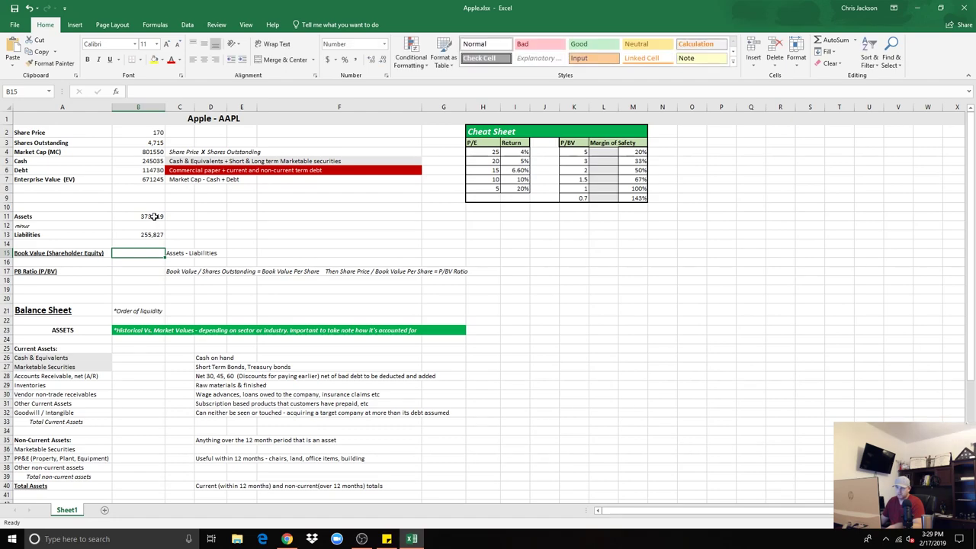
{"action": "type", "text": "="}
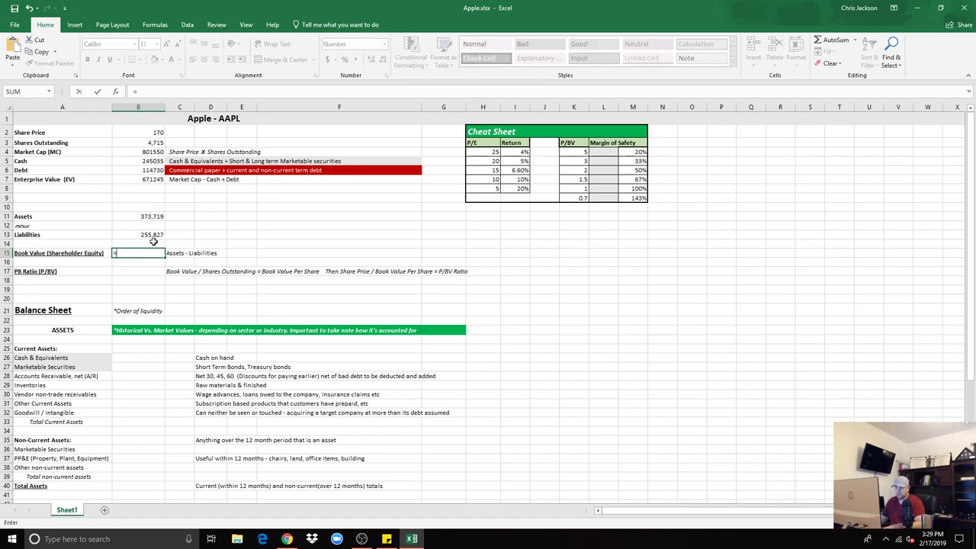
{"action": "left_click", "coordinate": [153, 217]}
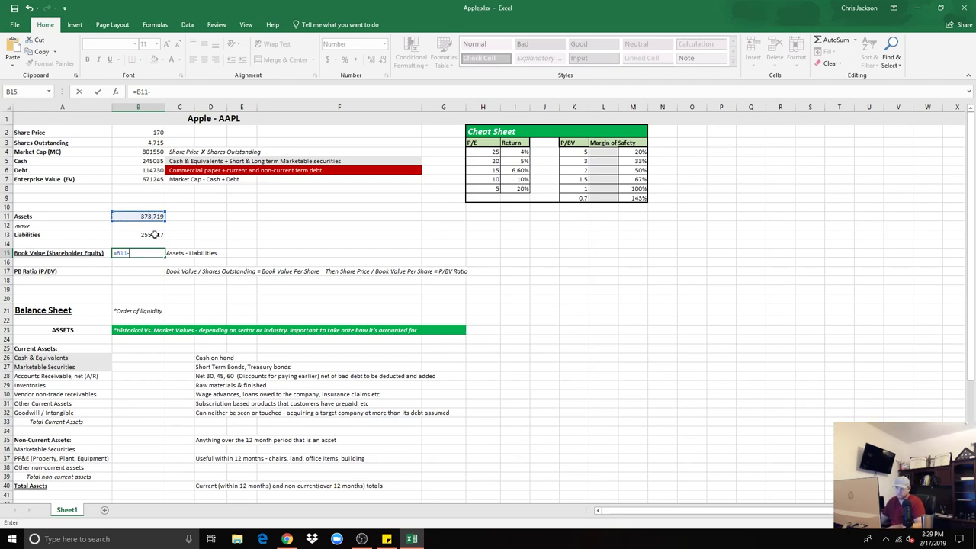
{"action": "type", "text": "-"}
{"action": "left_click", "coordinate": [152, 235]}
{"action": "key", "text": "Return"}
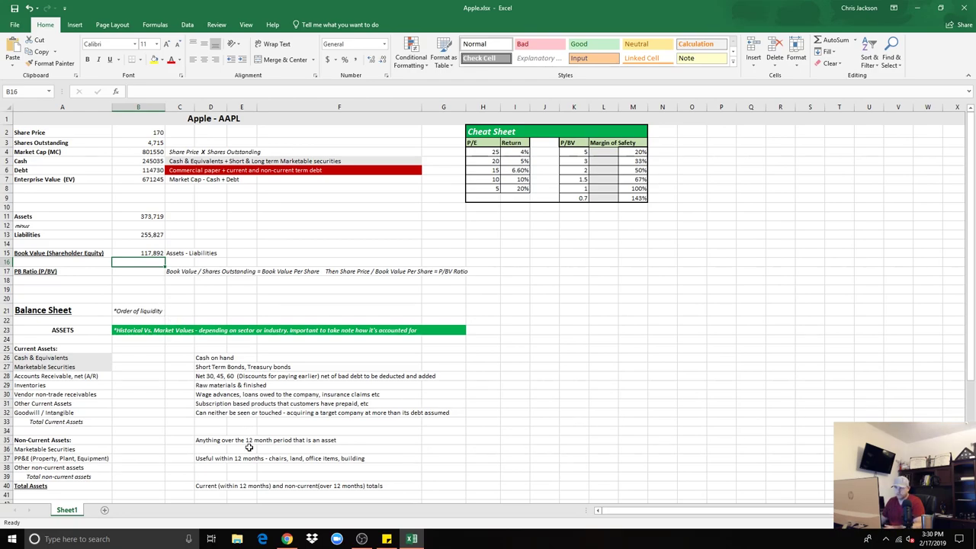
- Check the calculated book value against total shareholders' equity in the 10-Q in Chrome and return to Excel
{"action": "left_click", "coordinate": [286, 539]}
{"action": "double_click", "coordinate": [811, 398]}
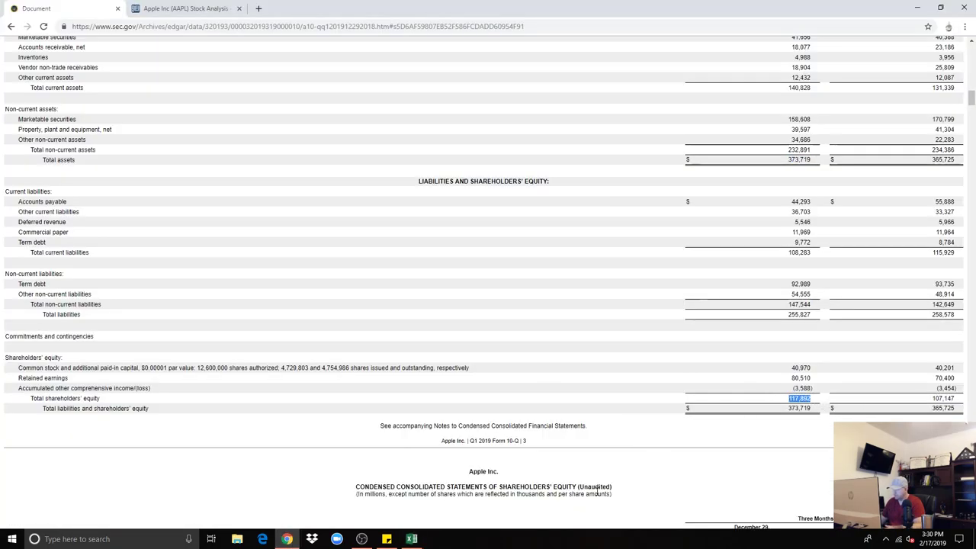
{"action": "left_click", "coordinate": [411, 539]}
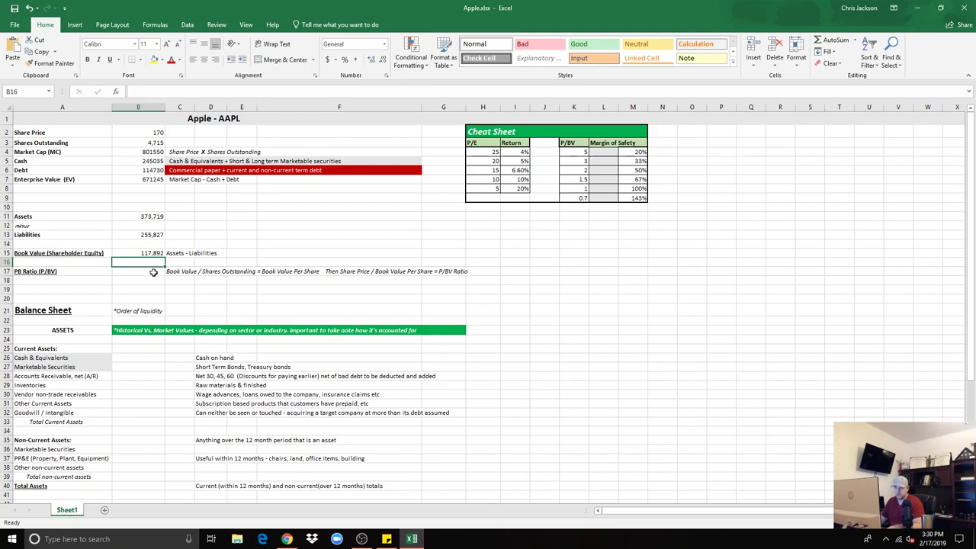
- Calculate book value per share in cell B17 as book value divided by shares outstanding with the formula =B15/B3
{"action": "left_click", "coordinate": [153, 271]}
{"action": "type", "text": "="}
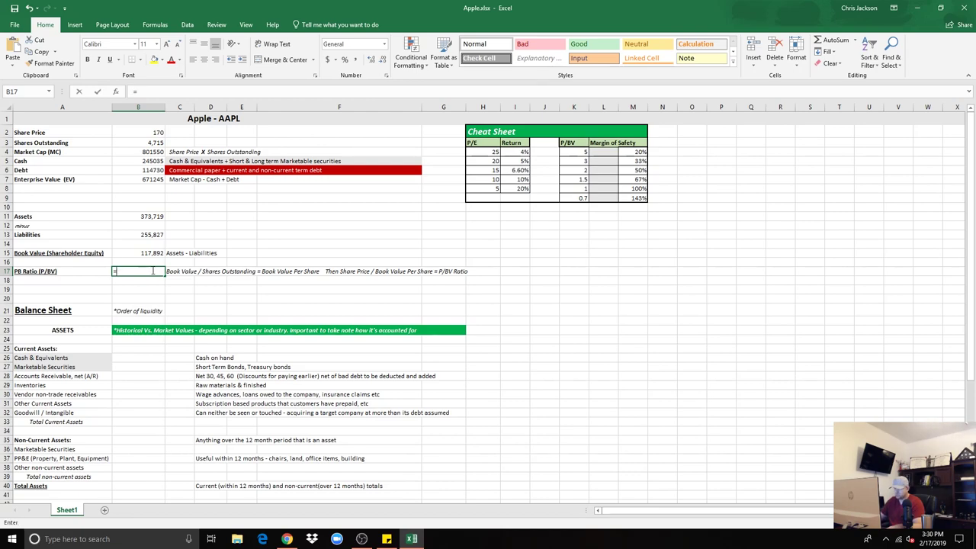
{"action": "left_click", "coordinate": [153, 254]}
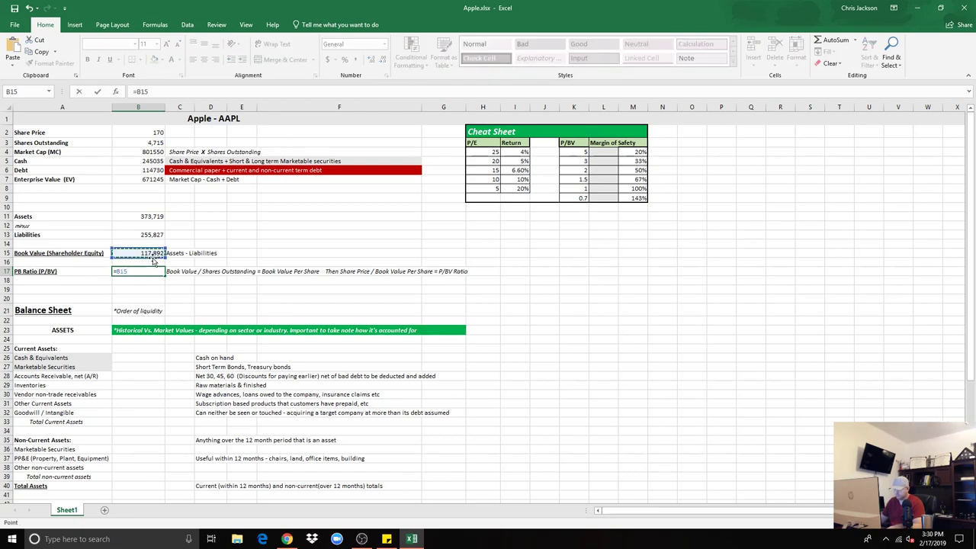
{"action": "type", "text": "/"}
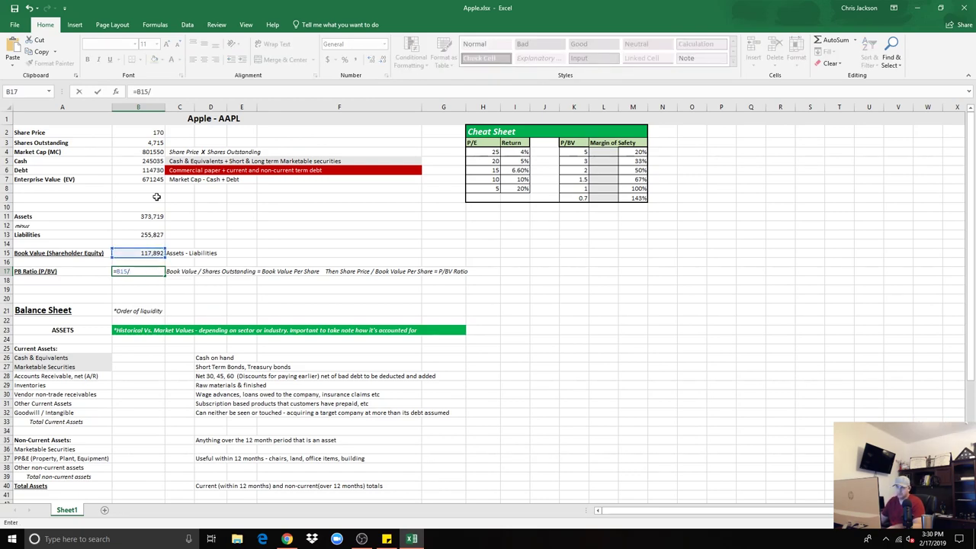
{"action": "left_click", "coordinate": [157, 143]}
{"action": "key", "text": "Return"}
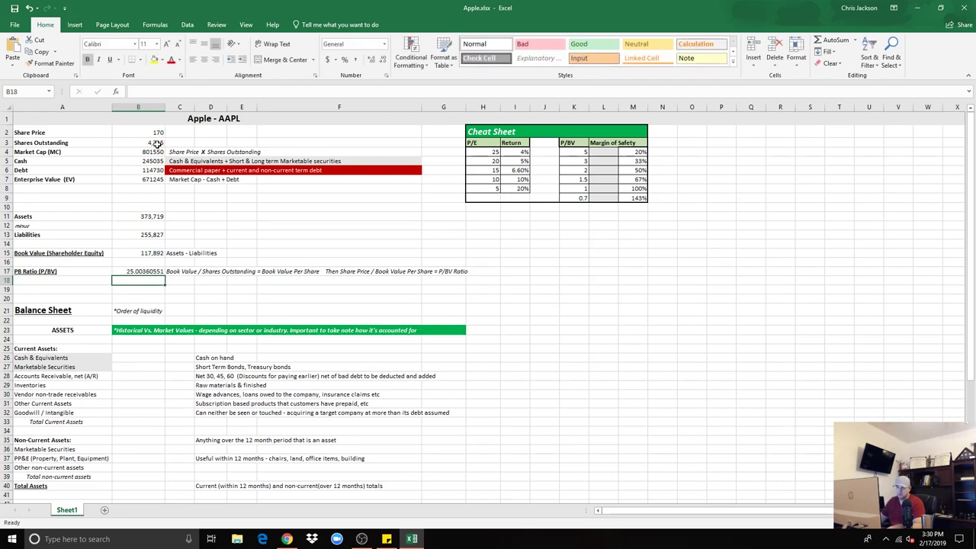
- Calculate the P/B ratio in cell B18 as share price divided by book value per share with the formula =B2/B17
{"action": "left_click", "coordinate": [144, 271]}
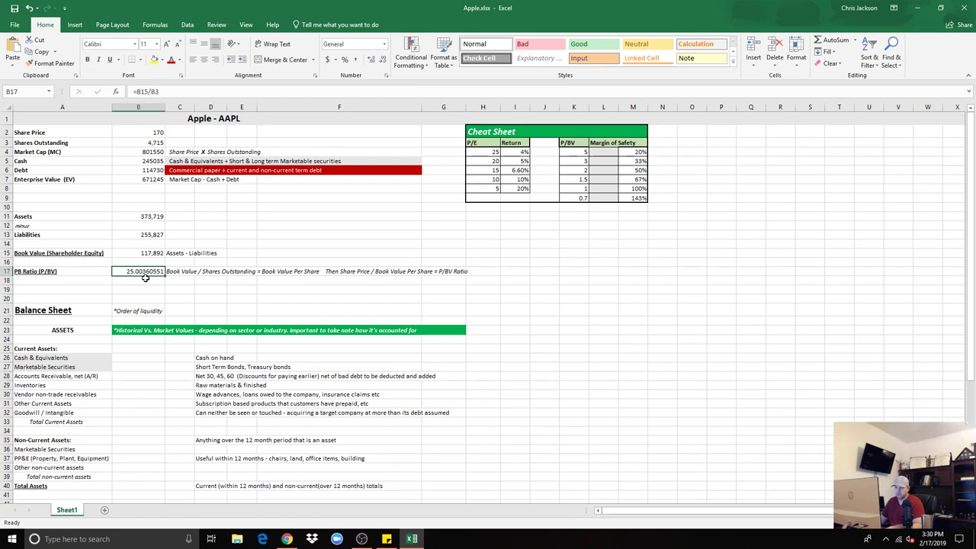
{"action": "left_click", "coordinate": [146, 279]}
{"action": "type", "text": "="}
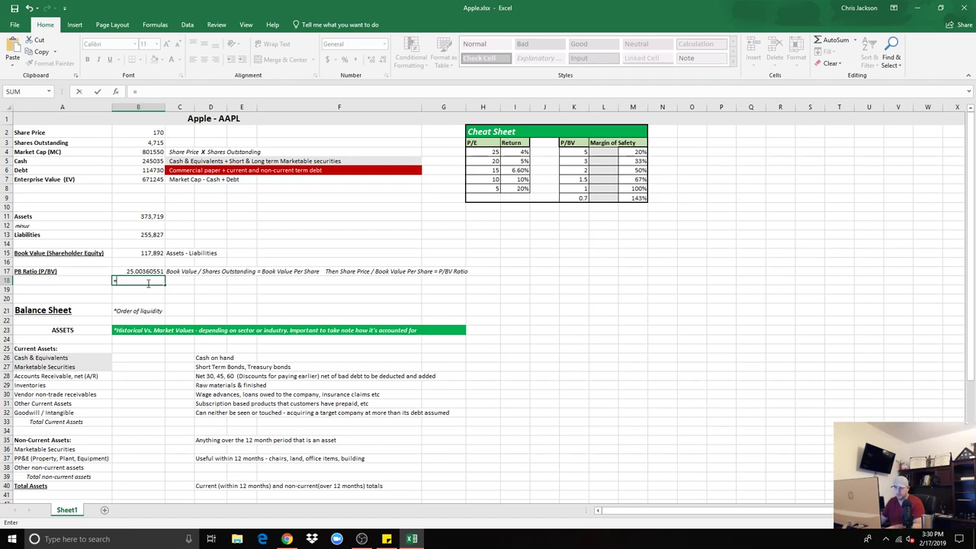
{"action": "left_click", "coordinate": [157, 133]}
{"action": "type", "text": "/"}
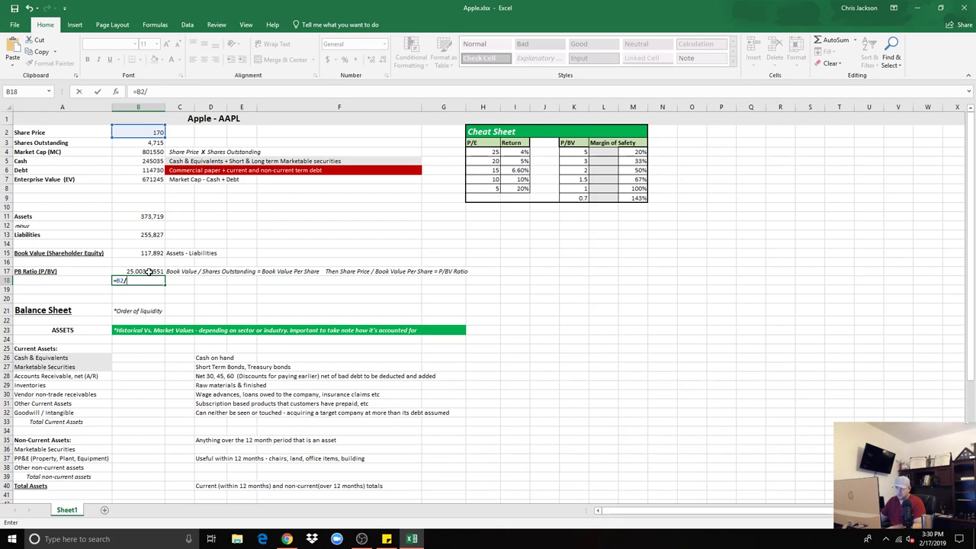
{"action": "left_click", "coordinate": [139, 271]}
{"action": "key", "text": "Return"}
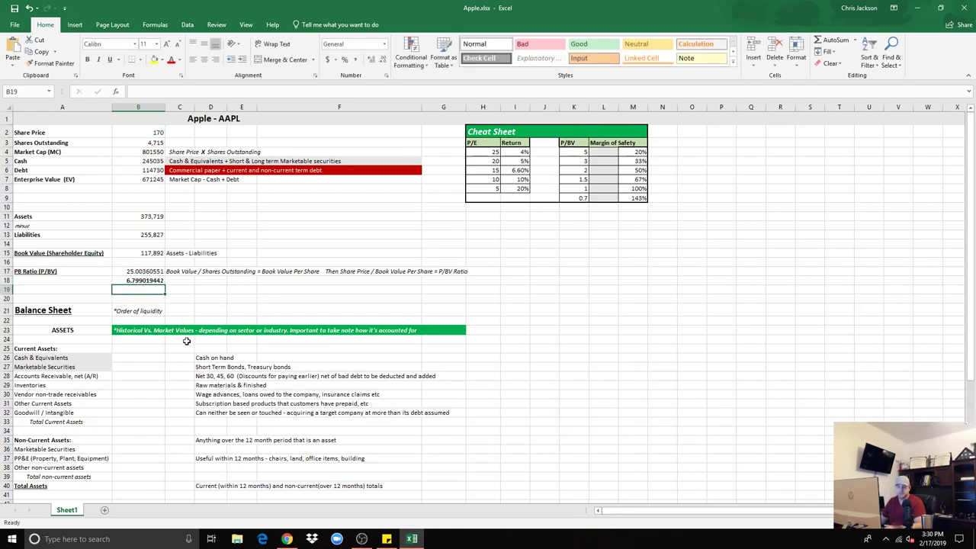
- Compare the calculated P/B ratio with Apple's PB Ratio page on GuruFocus in Chrome and return to Excel
{"action": "left_click", "coordinate": [288, 539]}
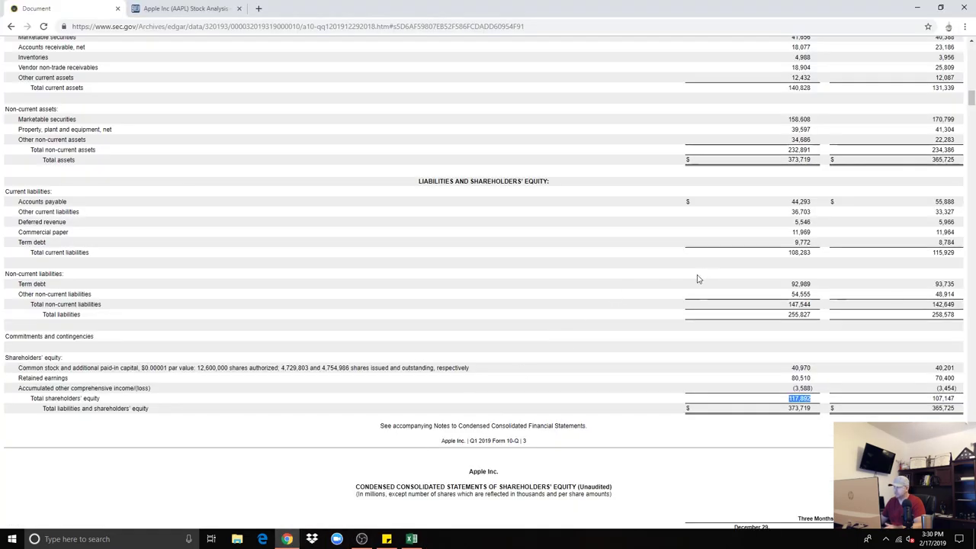
{"action": "left_click", "coordinate": [189, 8]}
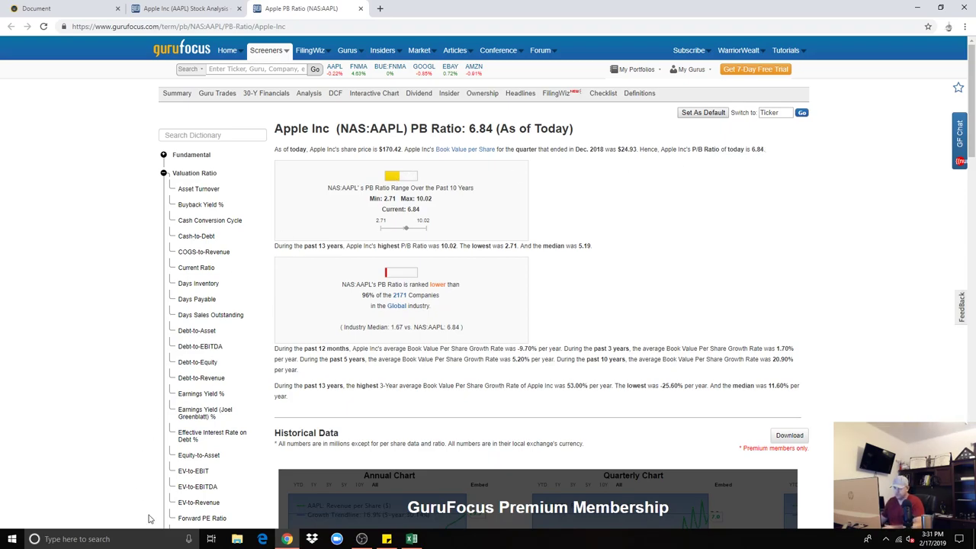
{"action": "left_click", "coordinate": [412, 539]}
- Review the worksheet's Balance Sheet section, covering the asset and liability line items and their explanations in rows 21 to 60
{"action": "scroll", "coordinate": [190, 281], "scroll_direction": "down", "scroll_amount": 1}
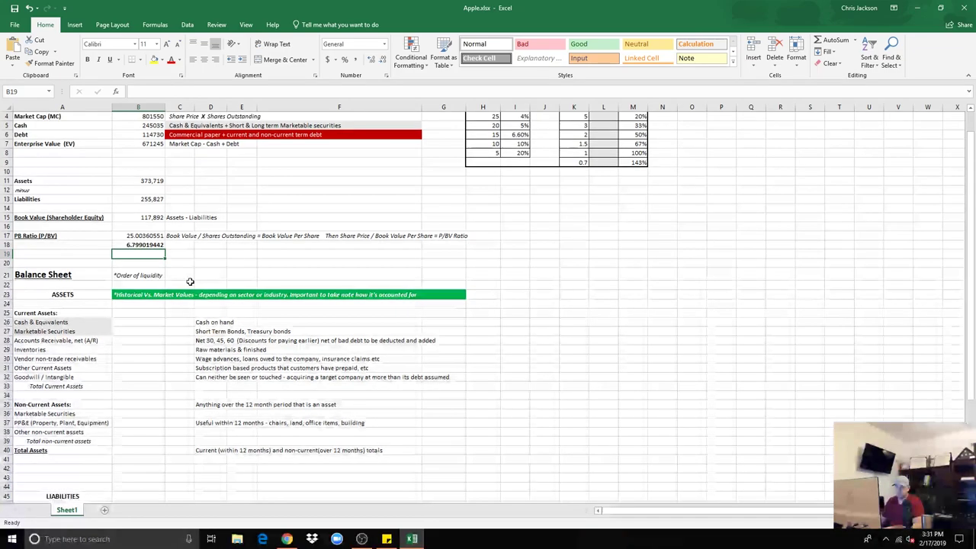
{"action": "scroll", "coordinate": [153, 293], "scroll_direction": "down", "scroll_amount": 2}
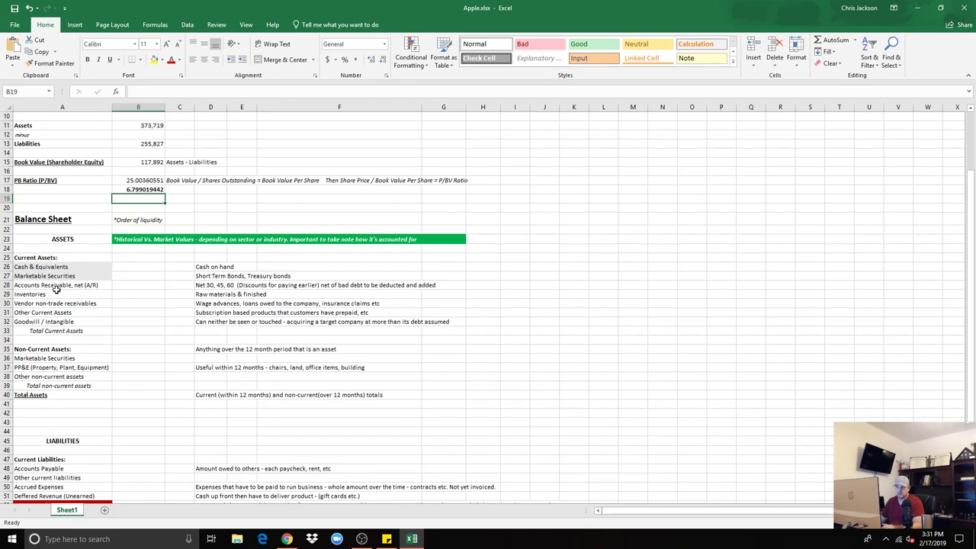
{"action": "scroll", "coordinate": [69, 311], "scroll_direction": "down", "scroll_amount": 1}
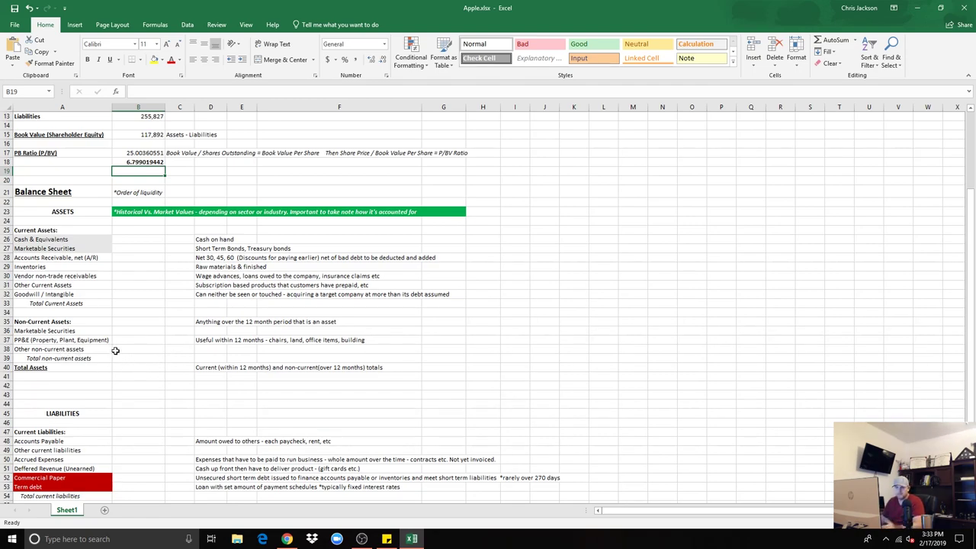
{"action": "scroll", "coordinate": [126, 360], "scroll_direction": "down", "scroll_amount": 3}
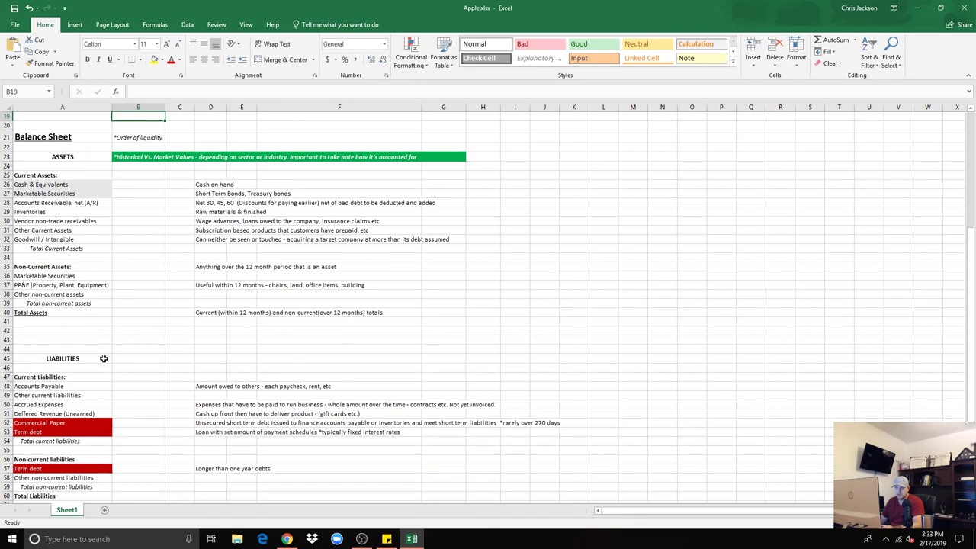
{"action": "scroll", "coordinate": [103, 358], "scroll_direction": "down", "scroll_amount": 1}
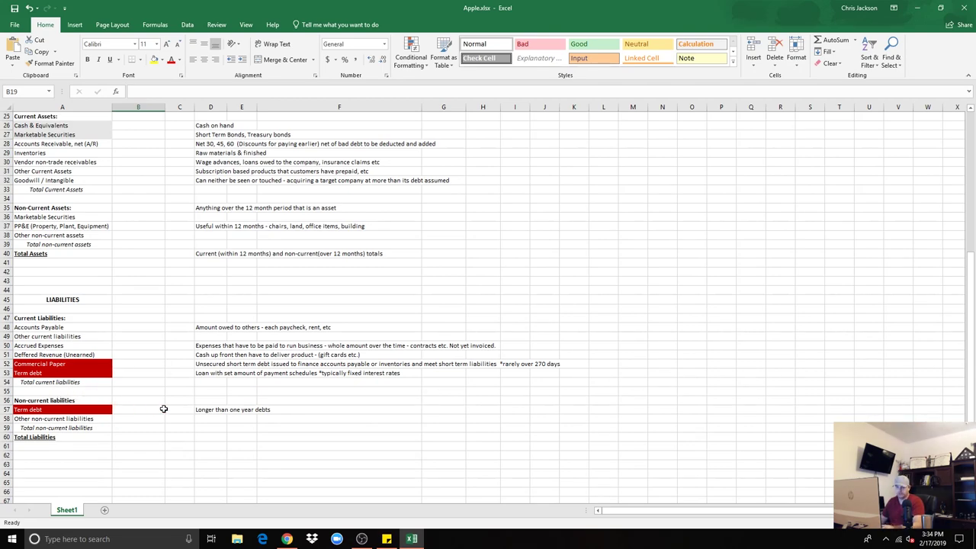
{"action": "scroll", "coordinate": [269, 379], "scroll_direction": "up", "scroll_amount": 3}
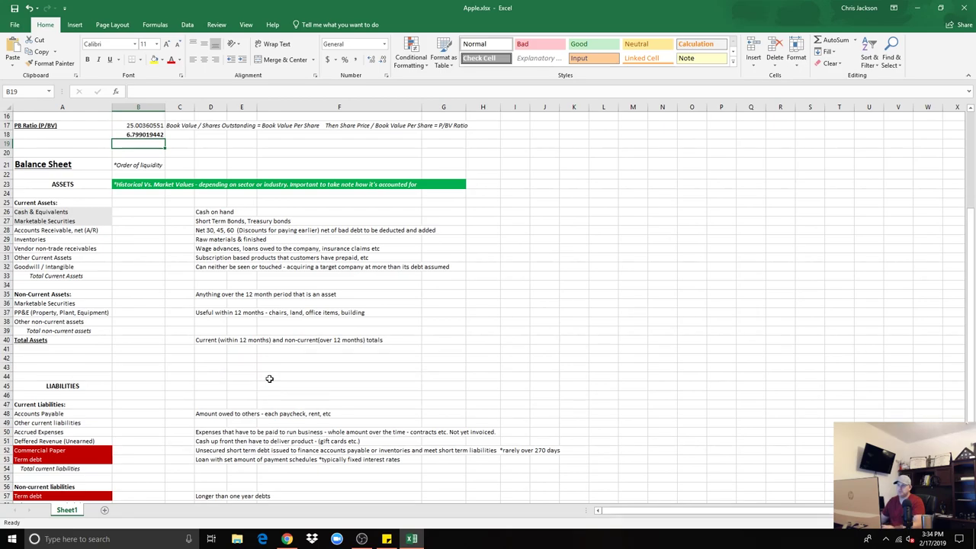
{"action": "scroll", "coordinate": [269, 379], "scroll_direction": "up", "scroll_amount": 5}
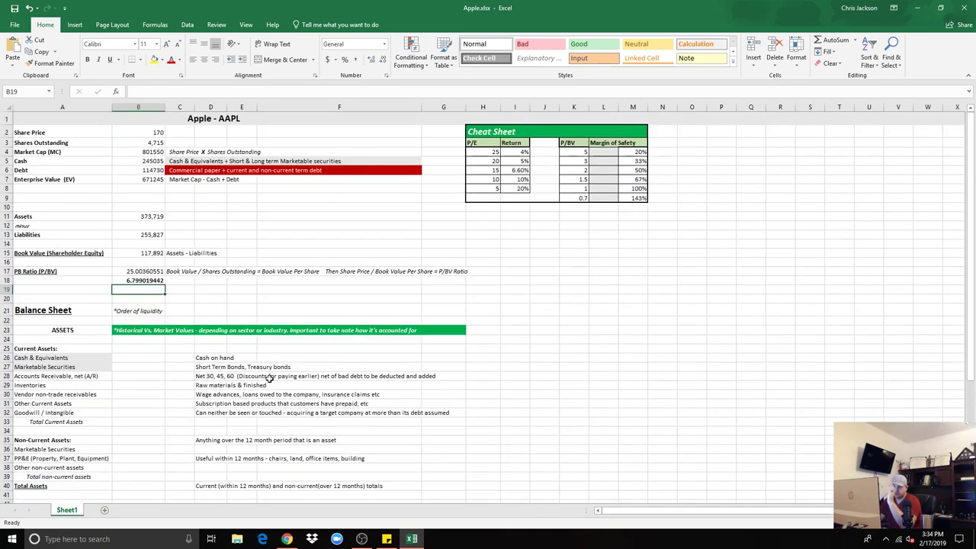